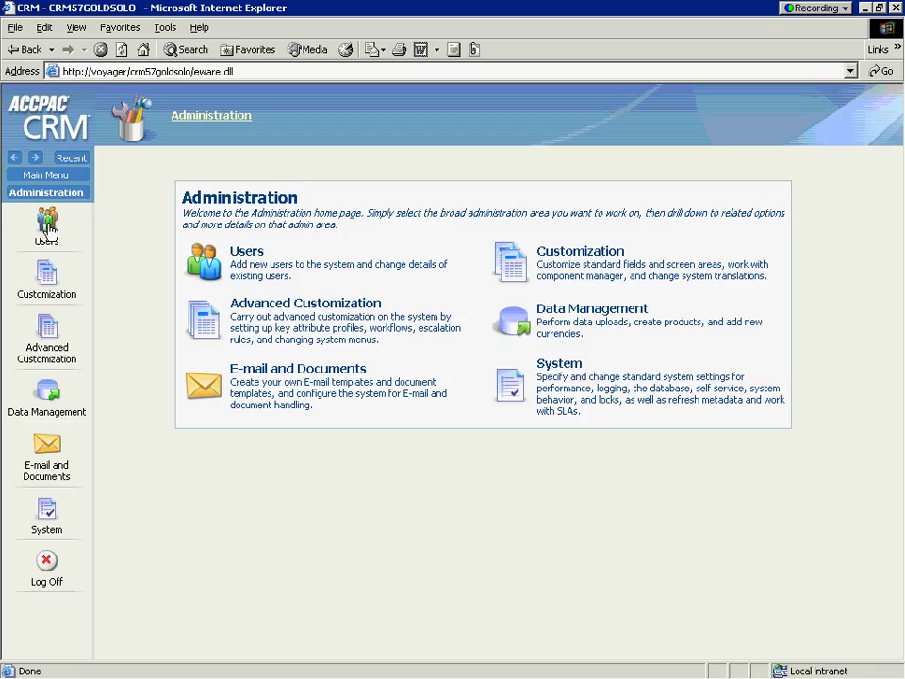
# Step: Look through the Administration areas, including the Users options, the Customization secondary entities and the E-mail and Documents options
pyautogui.moveTo(48, 232)
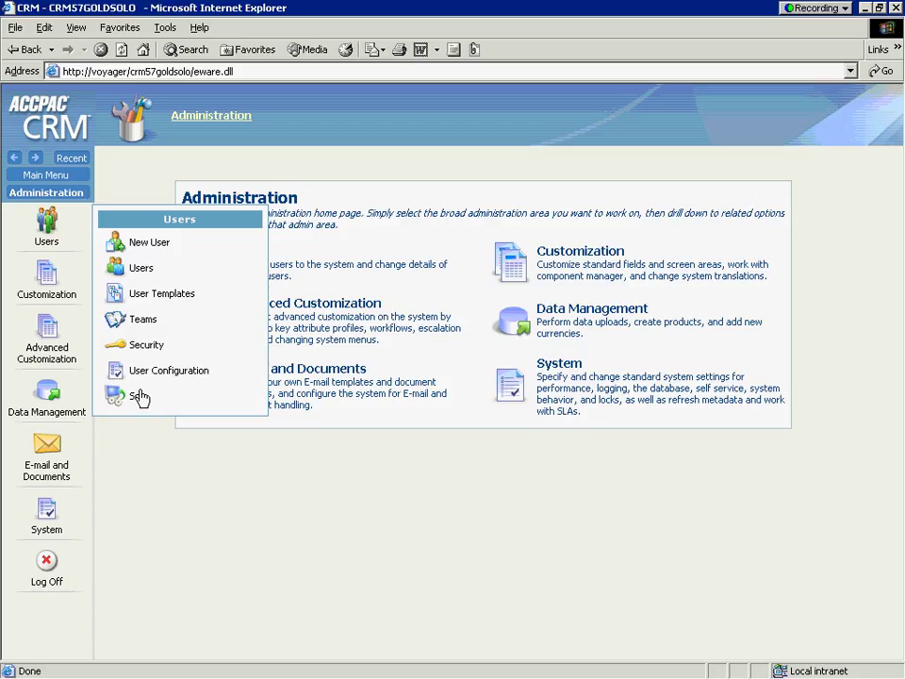
pyautogui.click(288, 398)
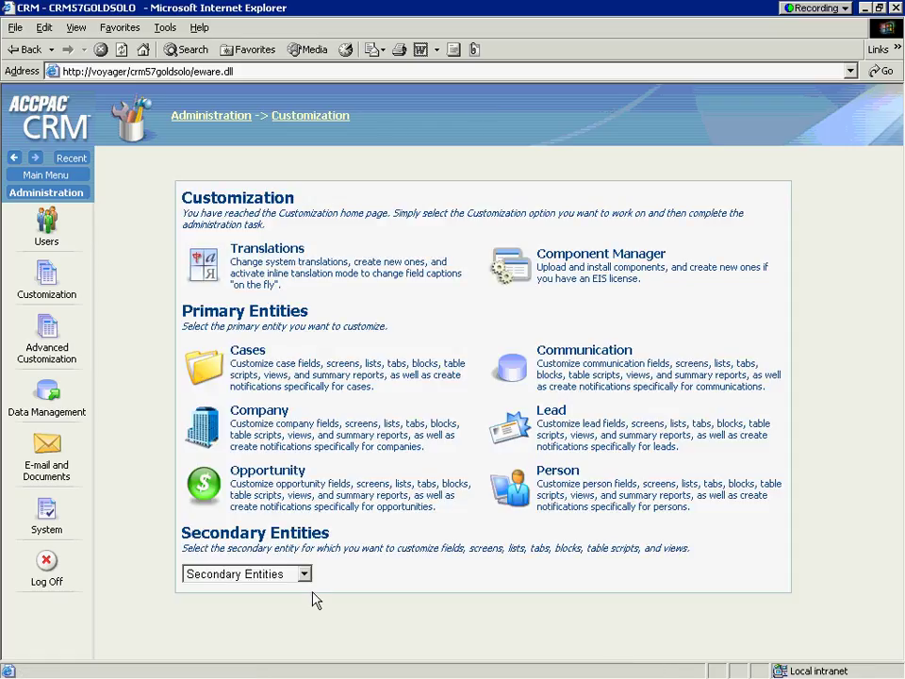
pyautogui.click(304, 574)
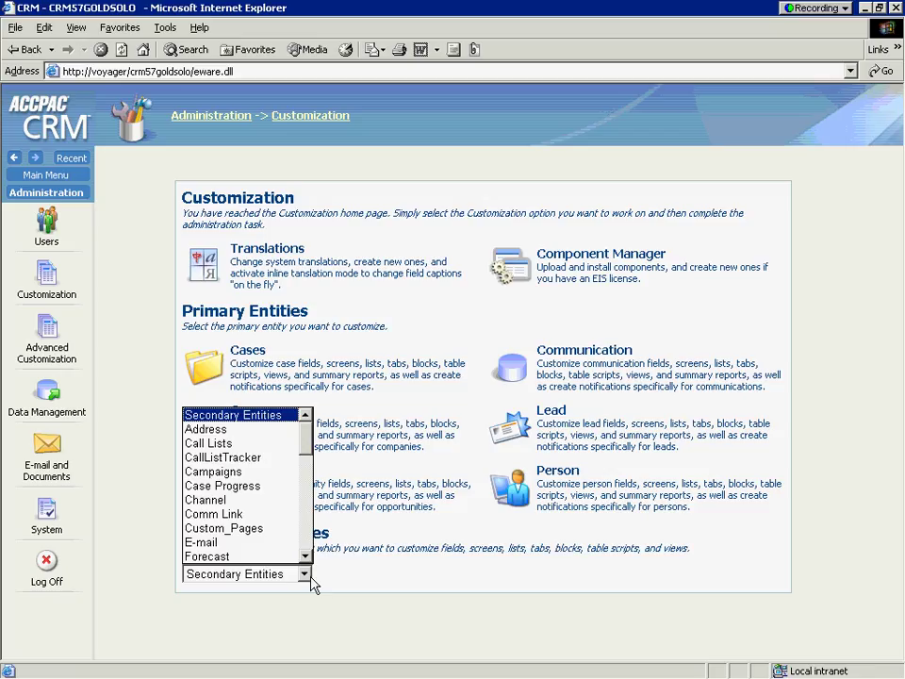
pyautogui.click(410, 584)
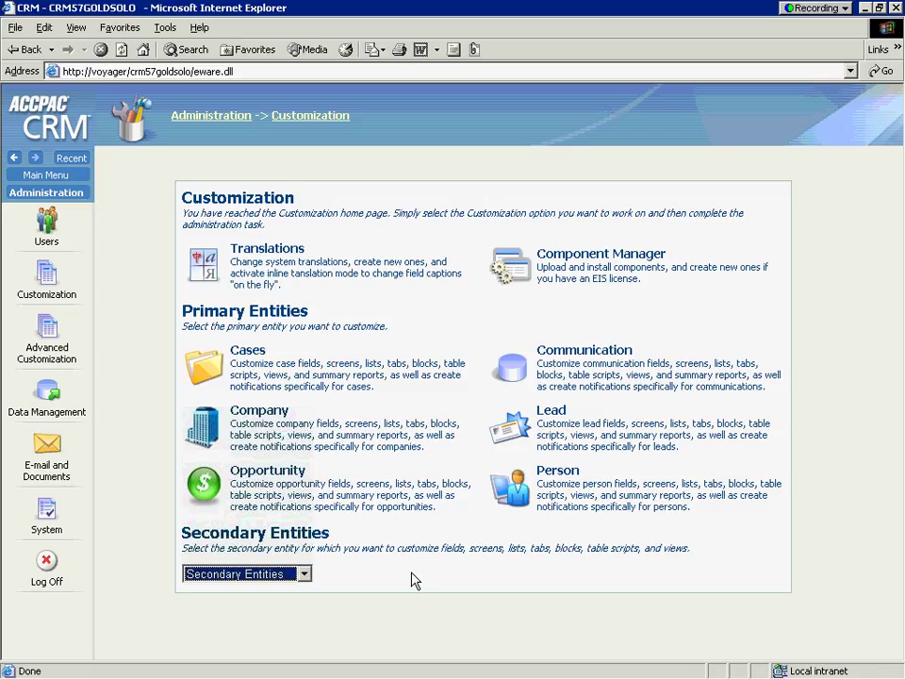
pyautogui.rightClick(59, 464)
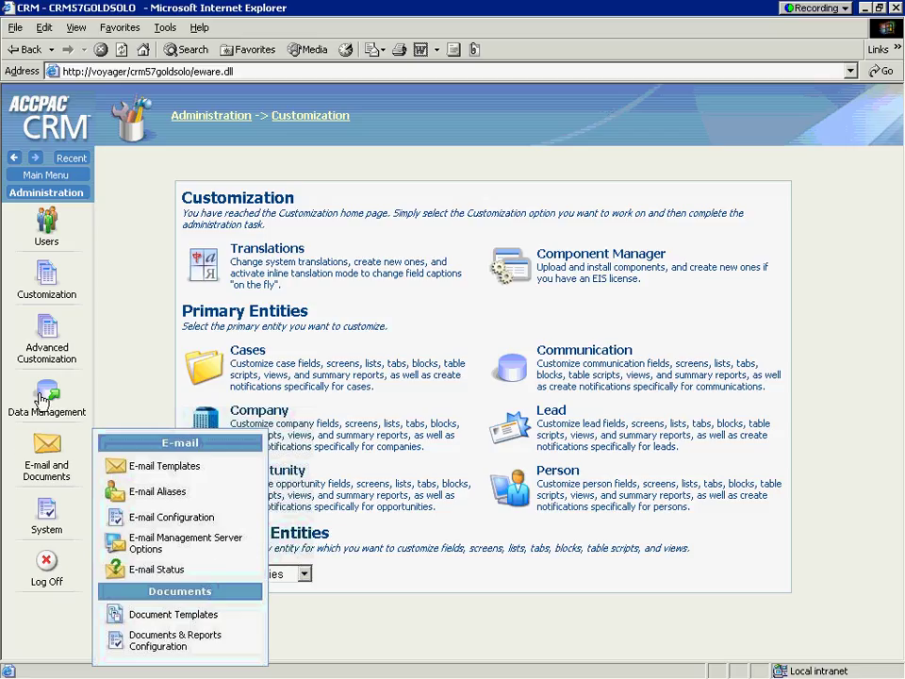
pyautogui.moveTo(47, 396)
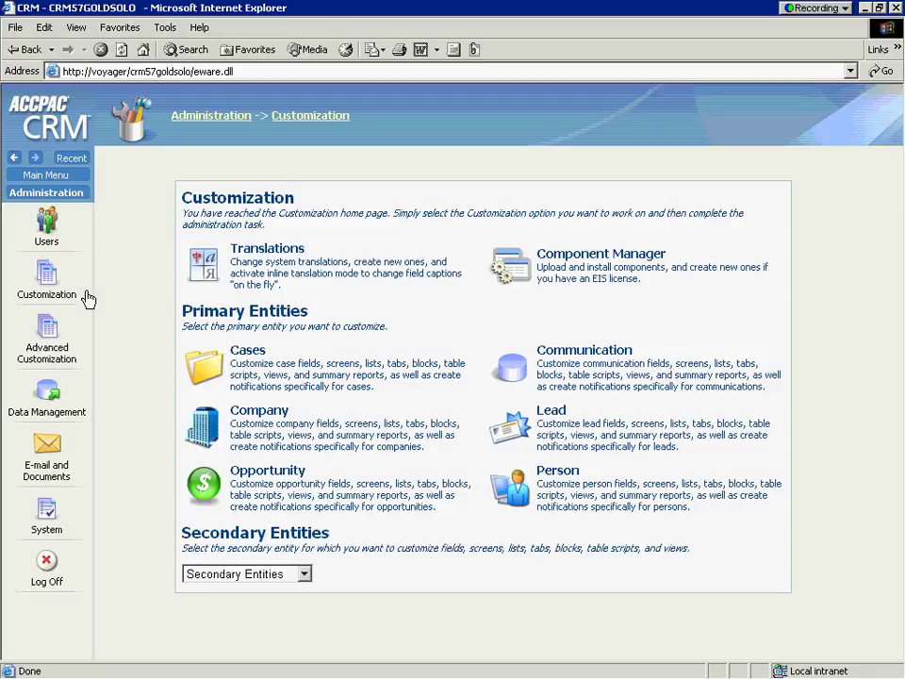
# Step: Start a new on-screen notification for the Company entity and name it New Account Assigned
pyautogui.click(198, 431)
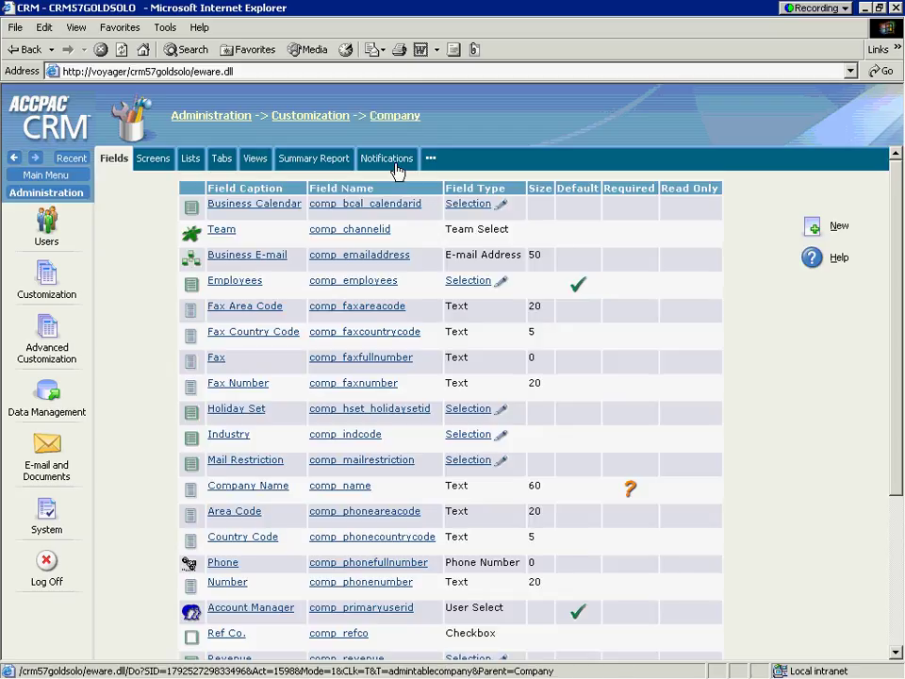
pyautogui.click(396, 170)
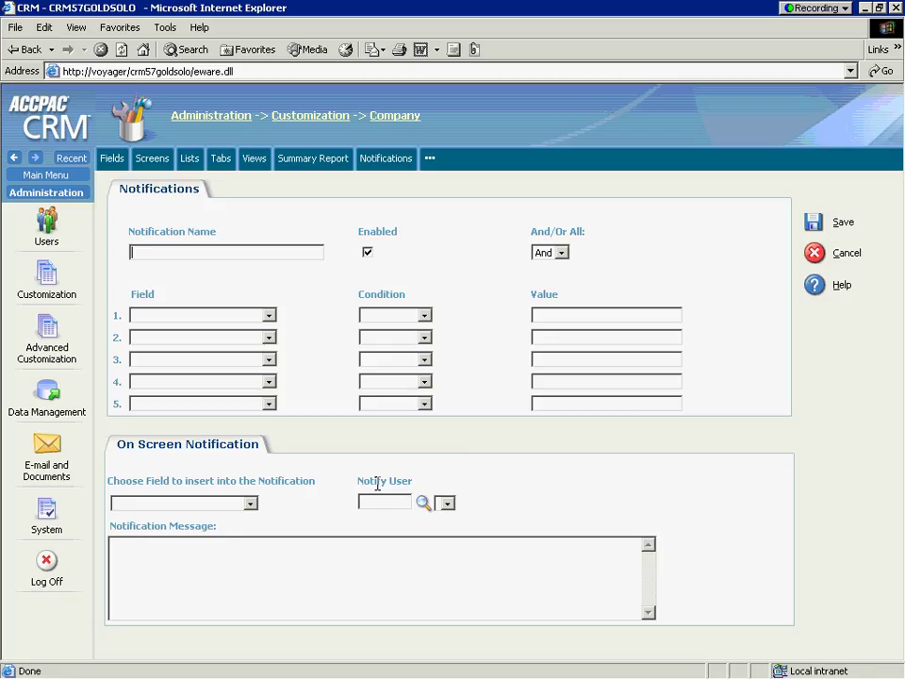
pyautogui.write('New Account Assigned')
# Step: Set the notification's first condition to the field Company - Account Manager with the operator Equal to
pyautogui.click(269, 317)
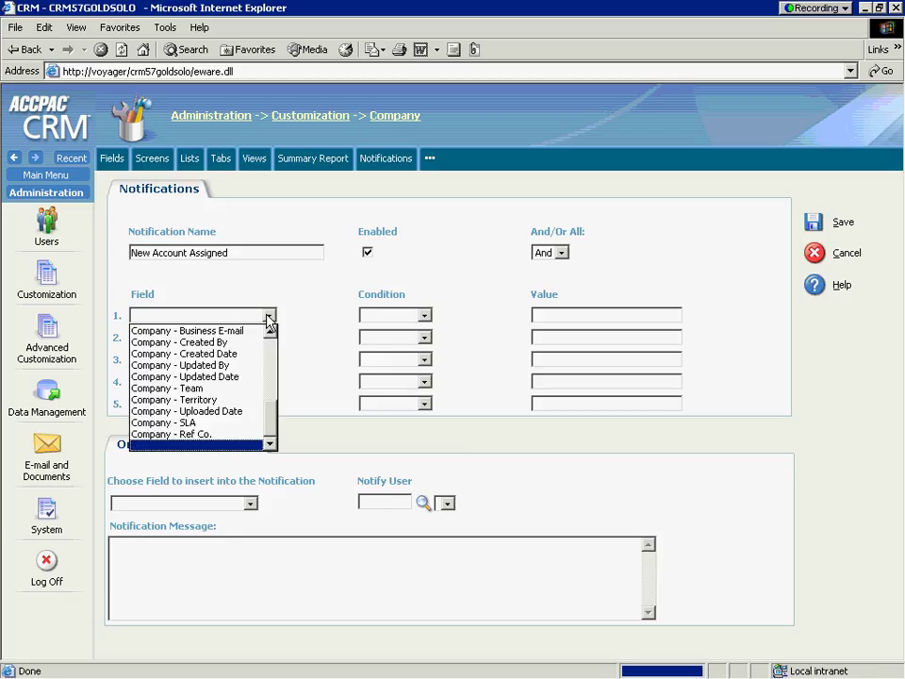
pyautogui.click(269, 359)
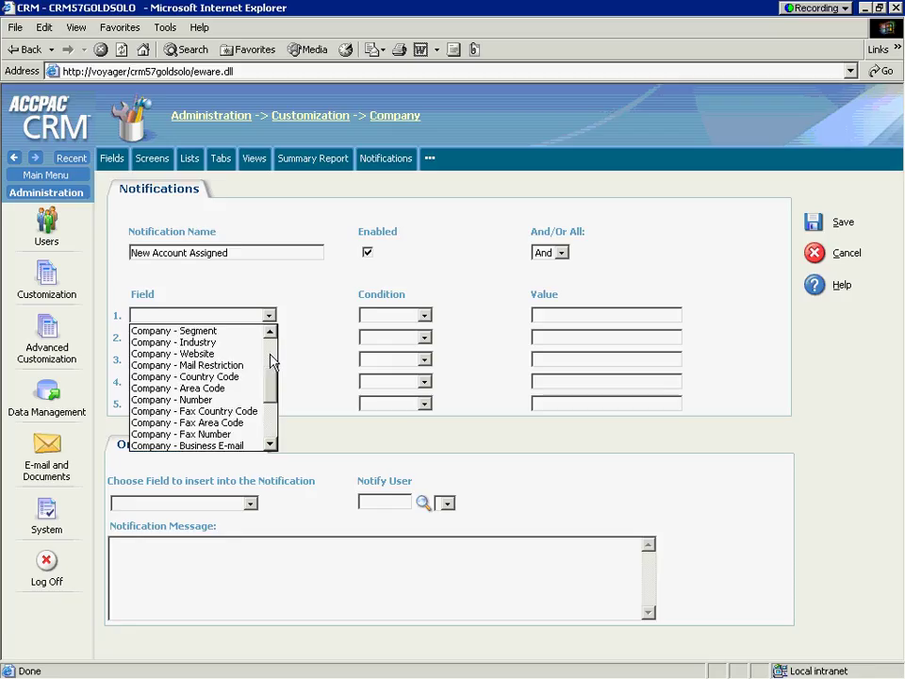
pyautogui.scroll(1, 271, 379)
pyautogui.moveTo(270, 379); pyautogui.dragTo(276, 364)
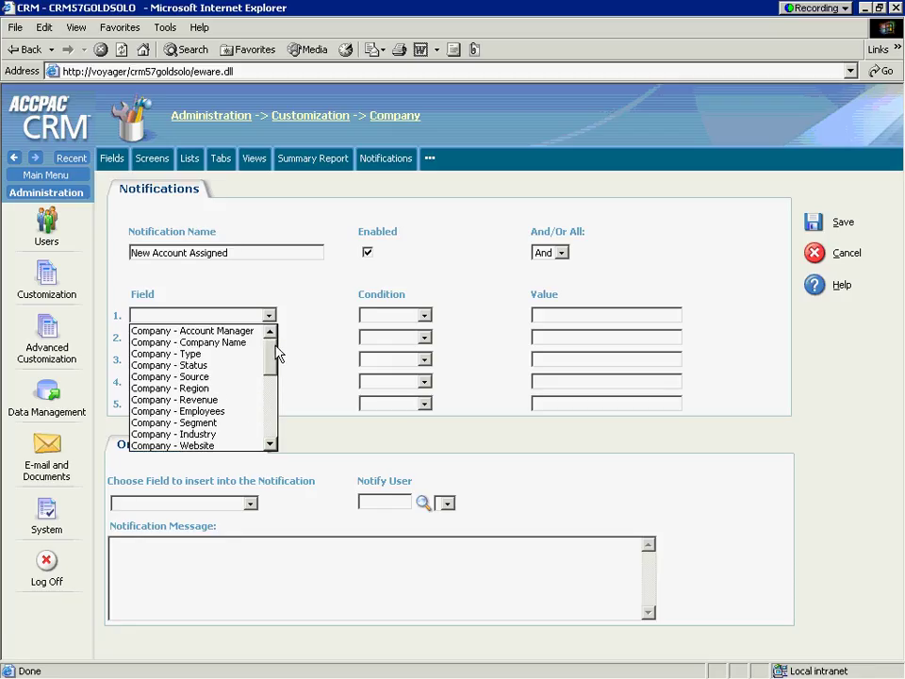
pyautogui.click(194, 332)
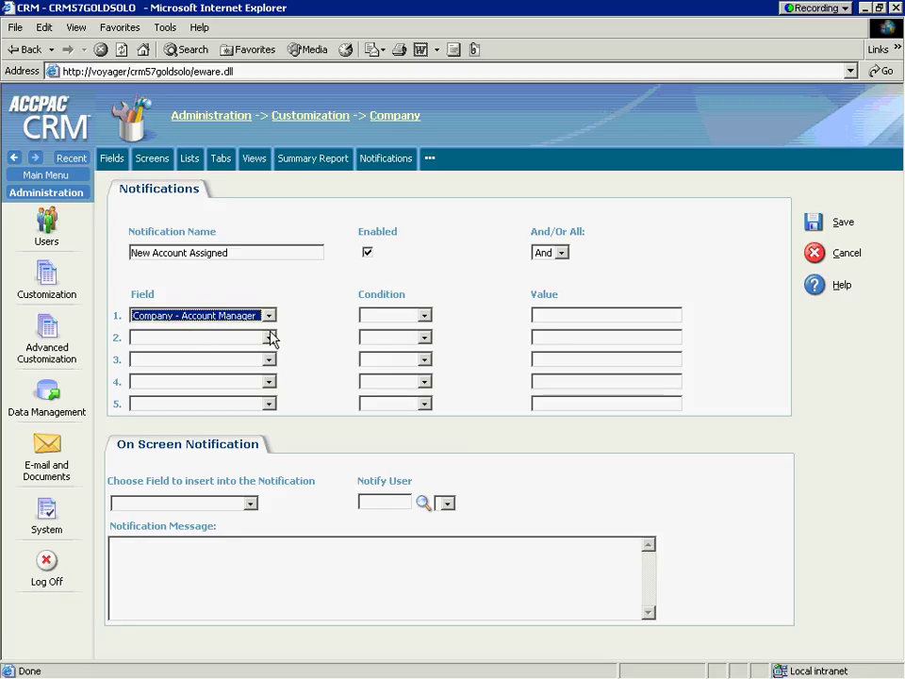
pyautogui.click(422, 317)
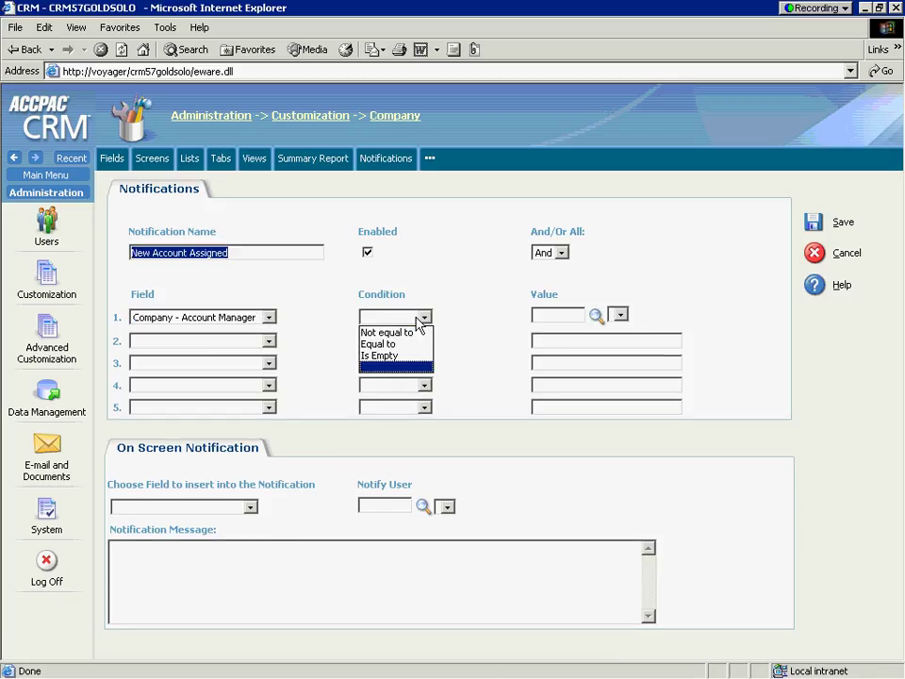
pyautogui.click(416, 346)
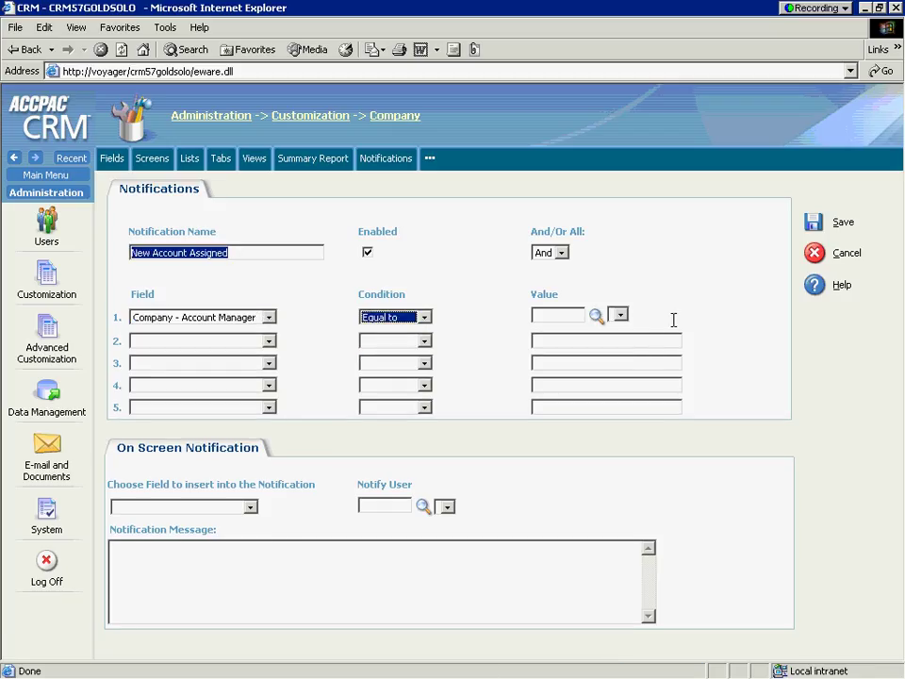
# Step: Load the user list for the first condition's value and choose the account manager's name
pyautogui.click(596, 317)
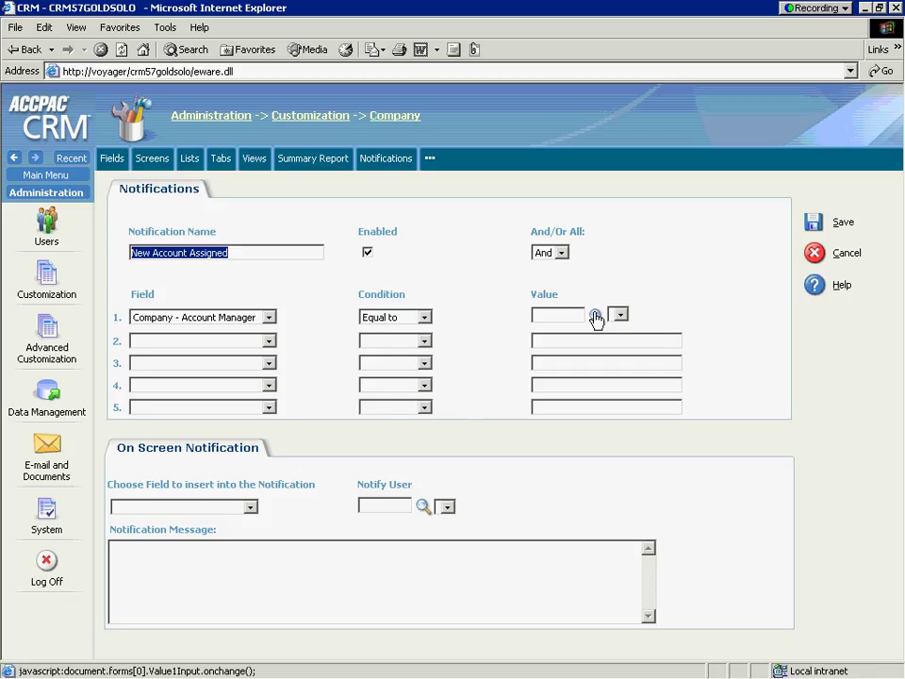
pyautogui.click(777, 315)
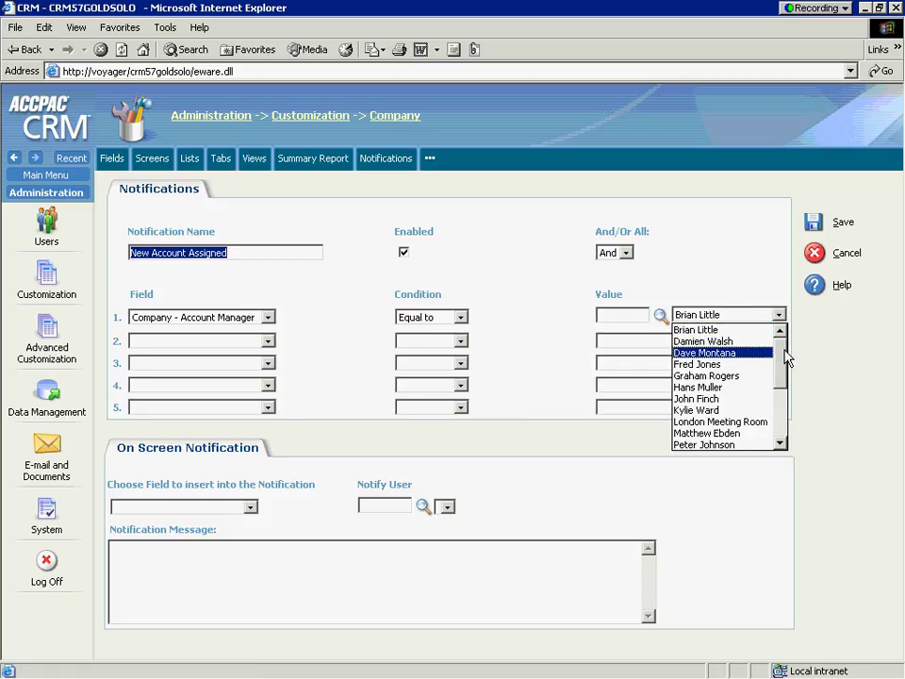
pyautogui.scroll(-4, 786, 364)
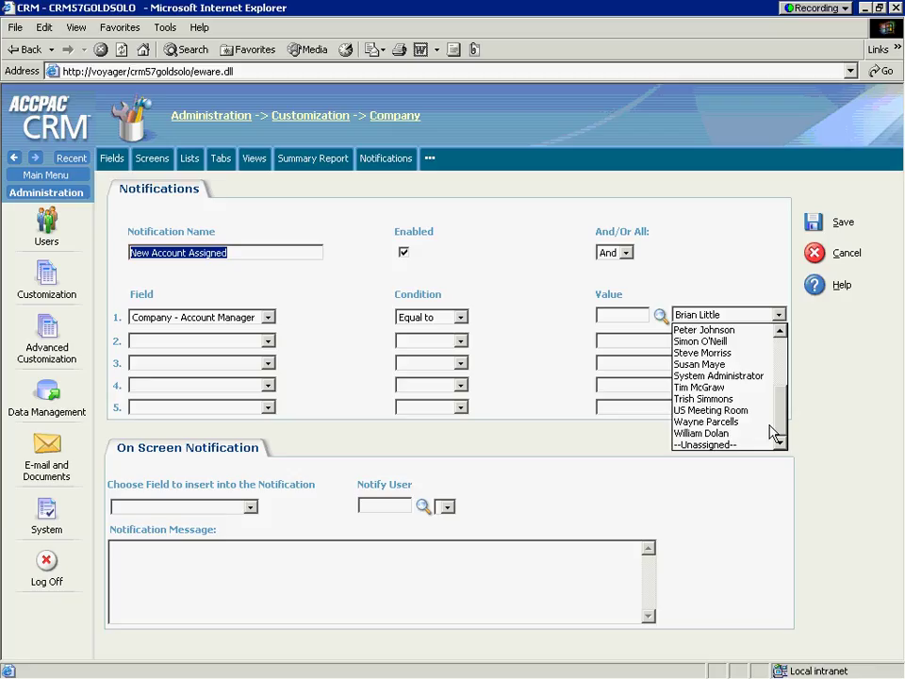
pyautogui.click(752, 364)
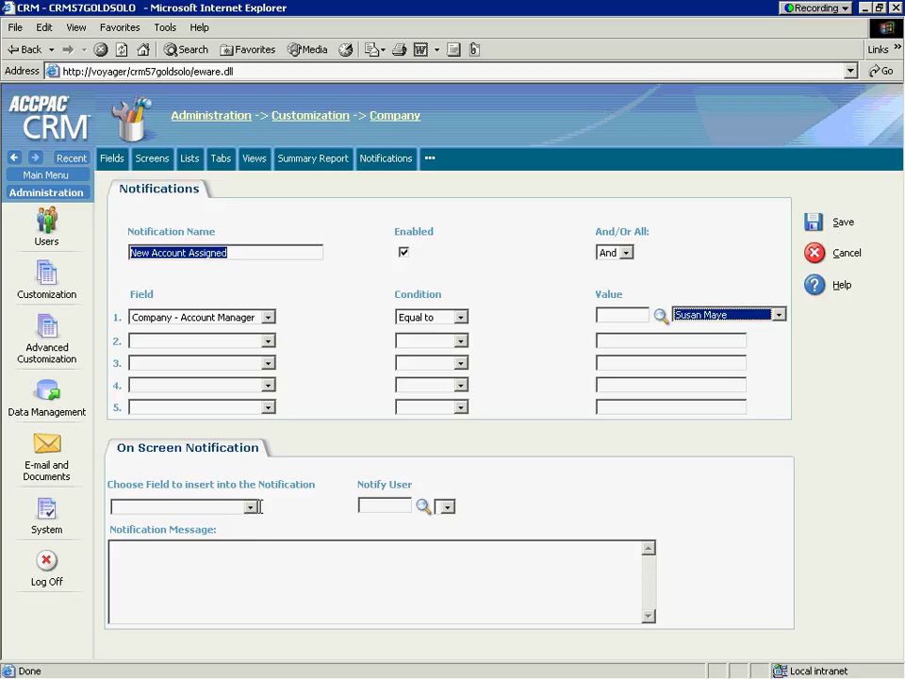
# Step: Write the notification message "A new account #comp_name# has been assigned to you!", inserting the Company - Company Name field for the placeholder
pyautogui.click(214, 546)
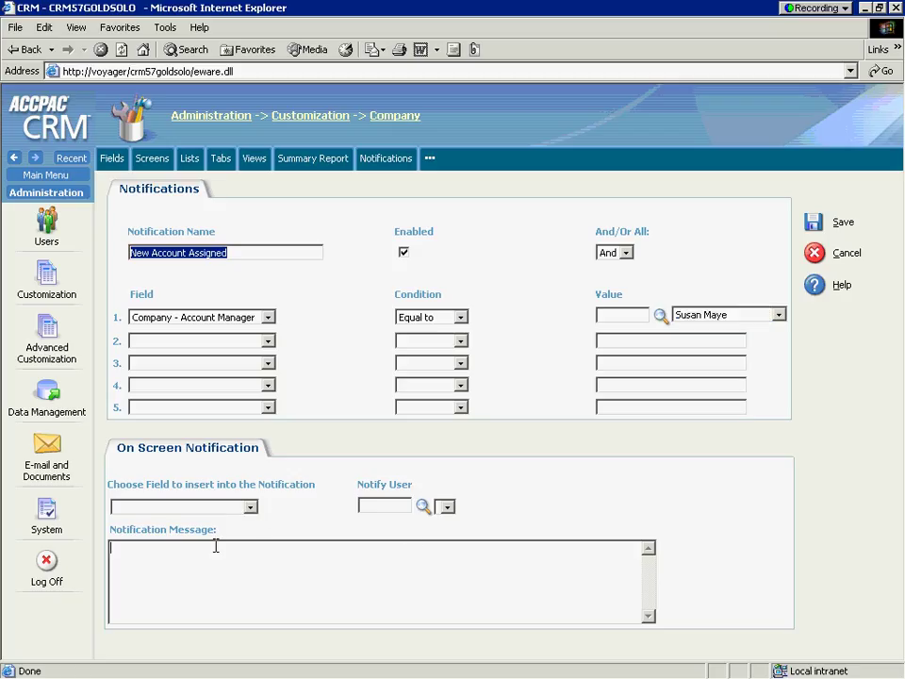
pyautogui.write('A ne')
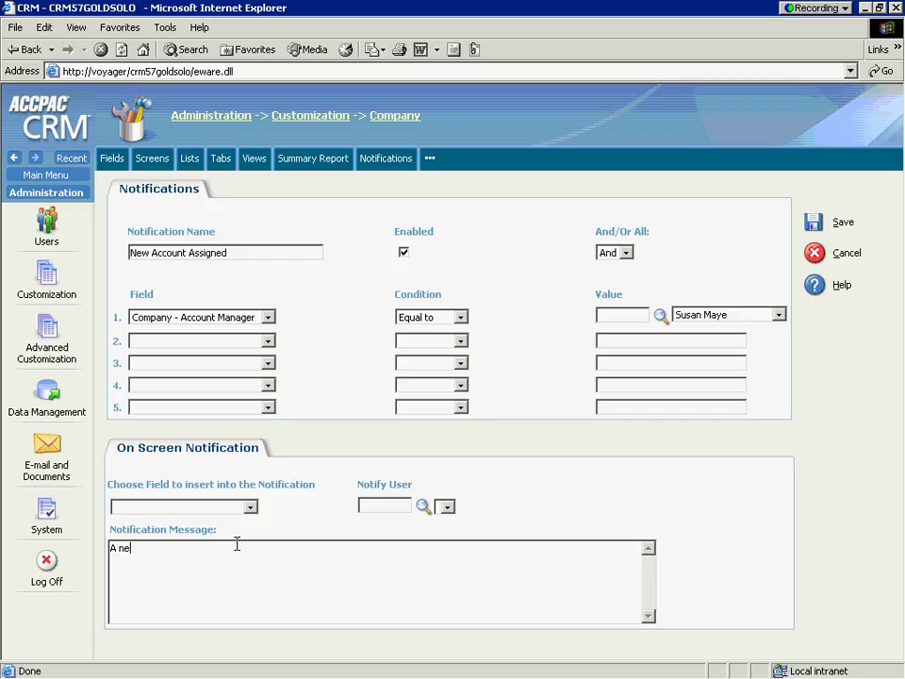
pyautogui.write('w account')
pyautogui.click(250, 509)
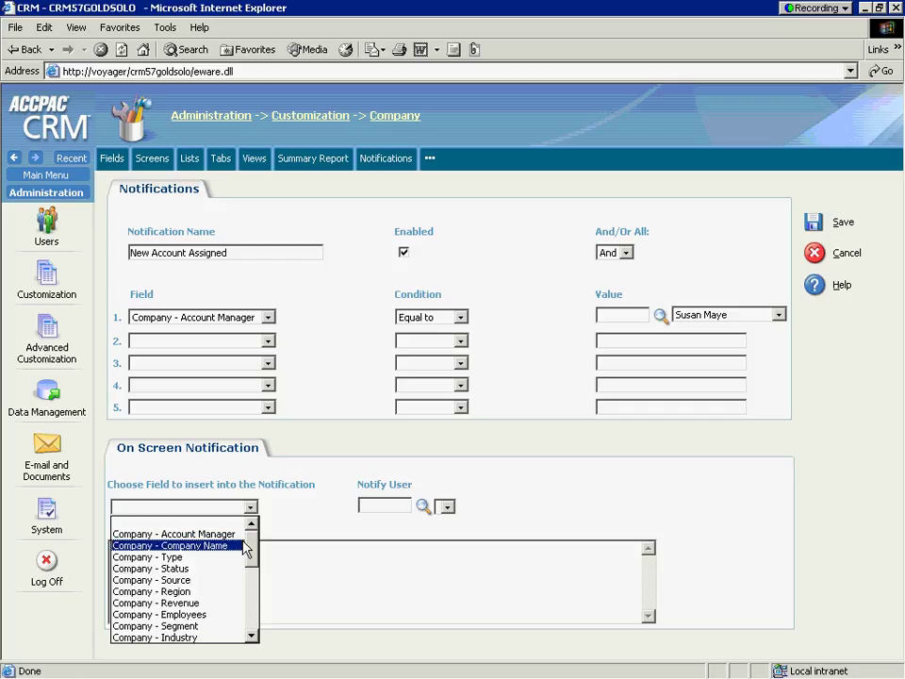
pyautogui.click(203, 546)
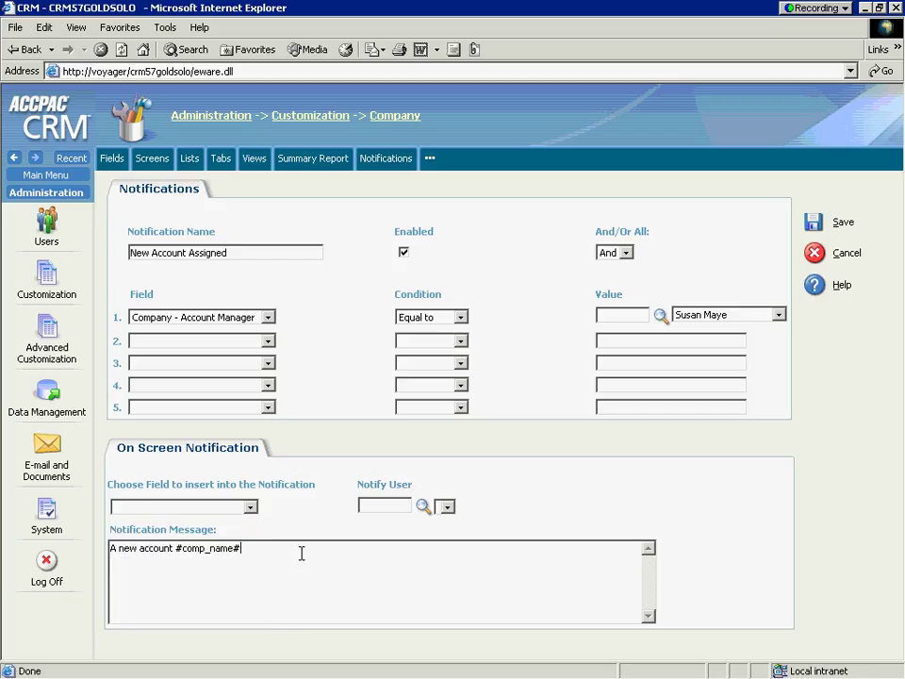
pyautogui.write('has been ')
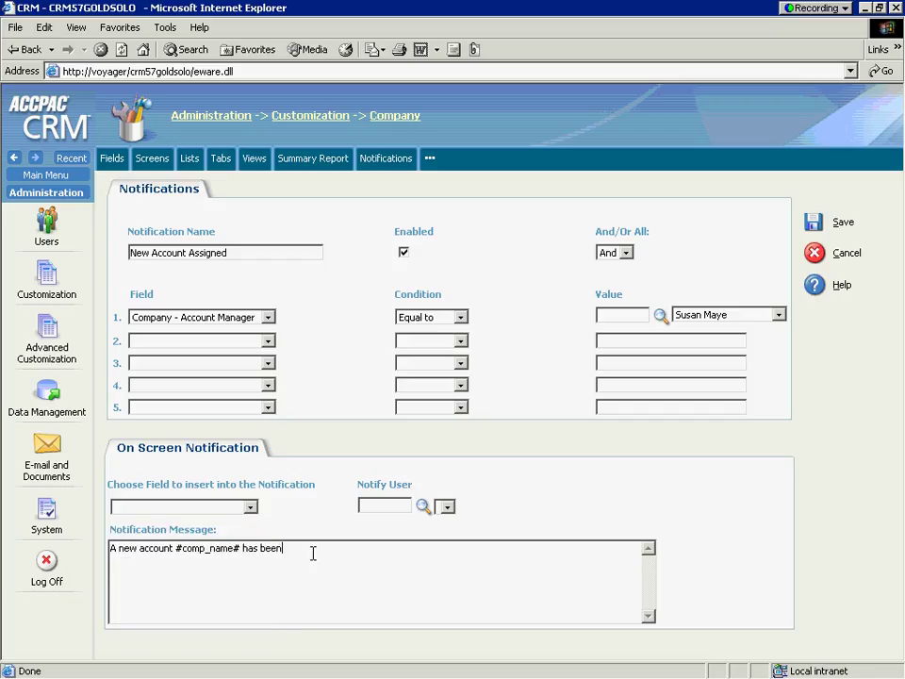
pyautogui.write('assigned to you!')
# Step: Choose the same account manager as the user to notify and save the on-screen notification
pyautogui.click(423, 507)
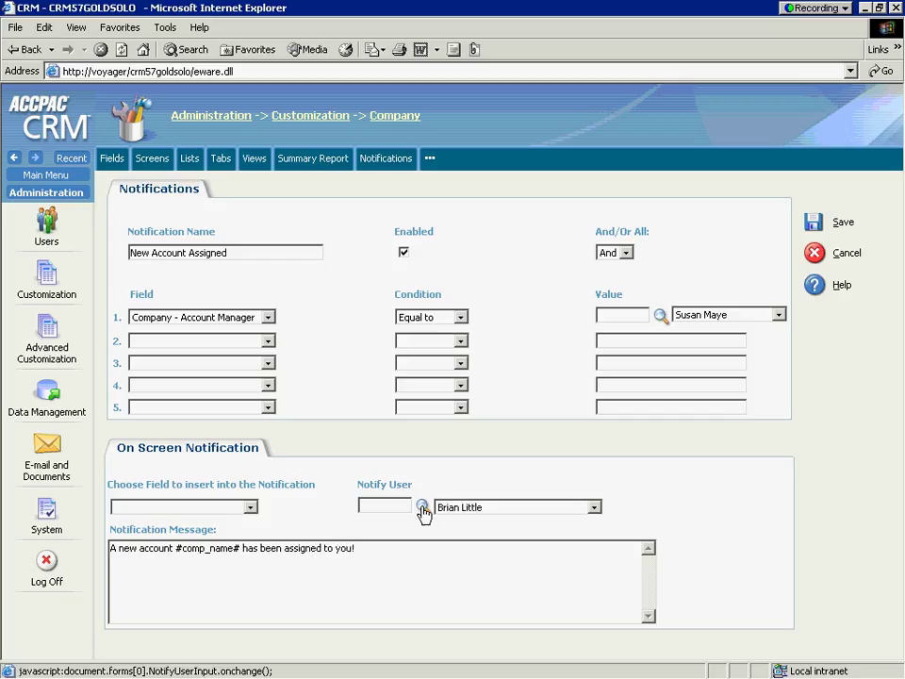
pyautogui.click(539, 508)
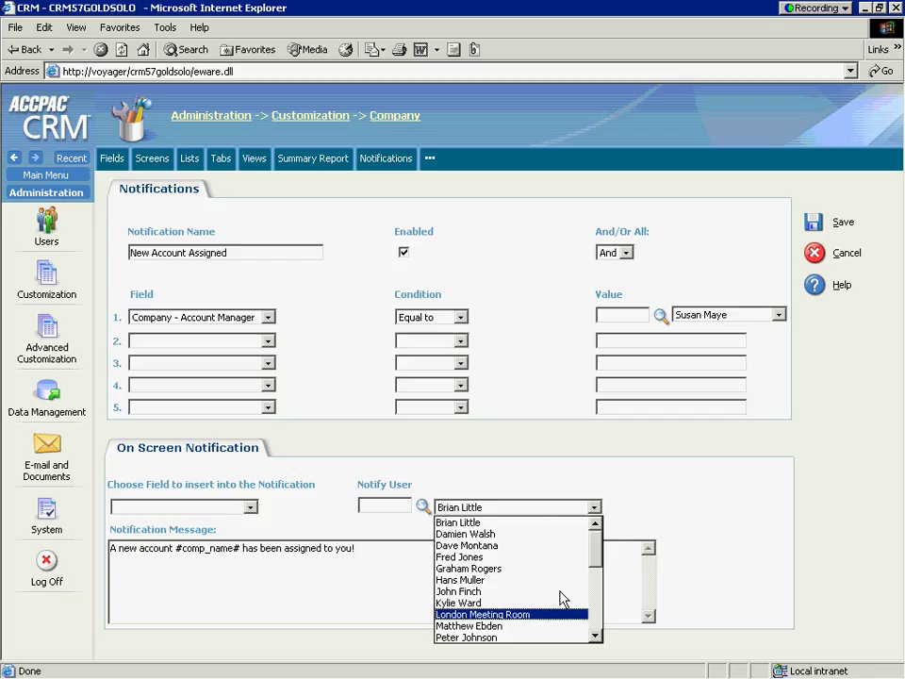
pyautogui.scroll(-4, 565, 585)
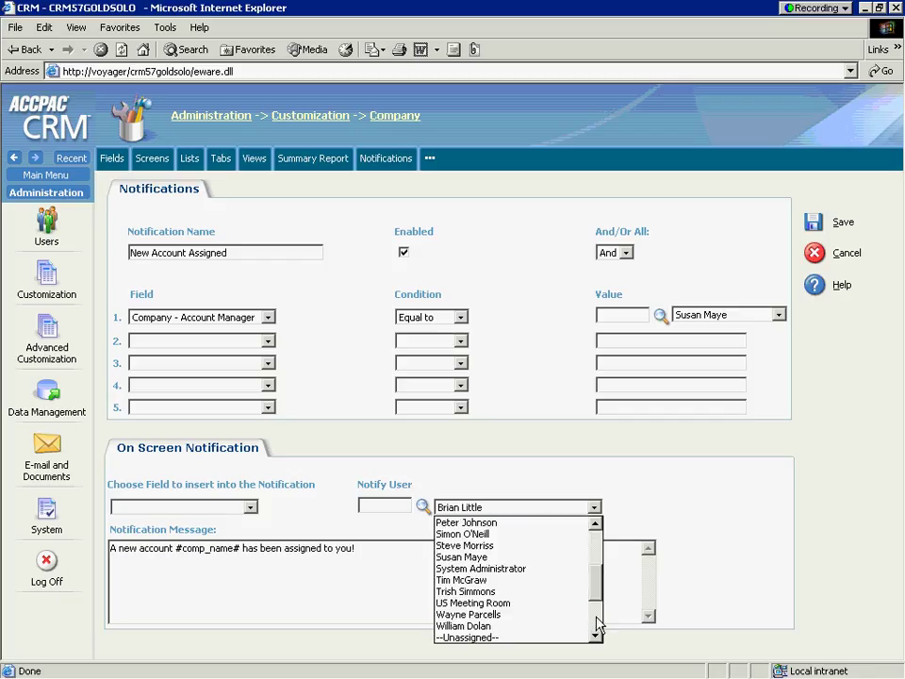
pyautogui.click(566, 557)
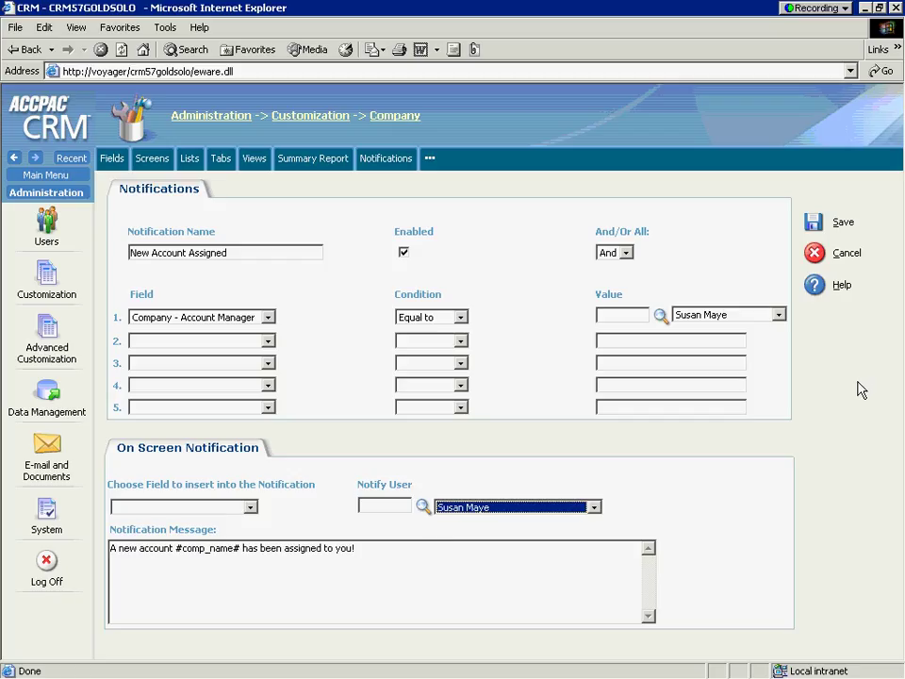
pyautogui.click(816, 224)
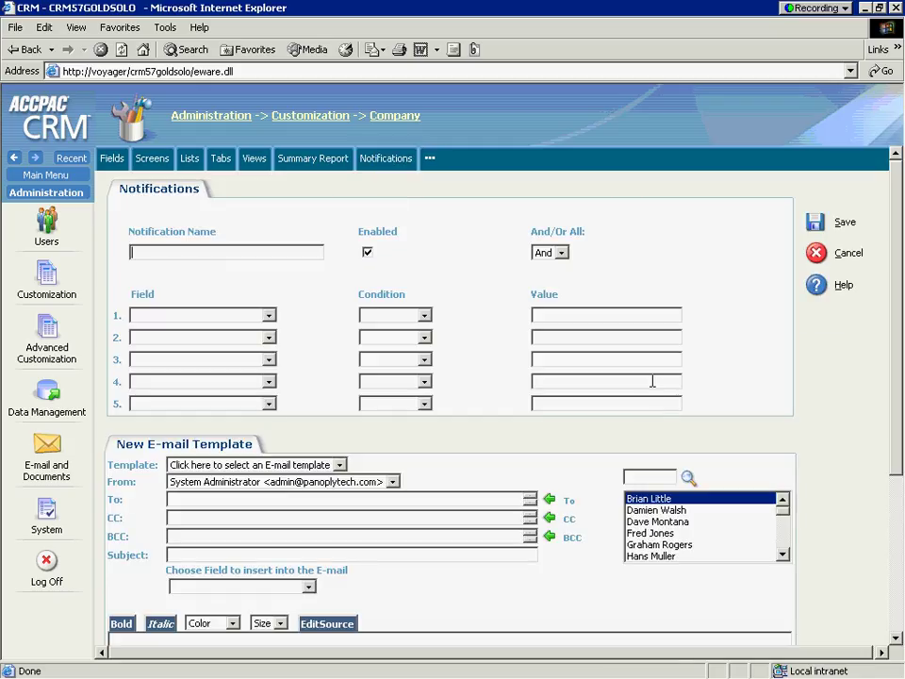
# Step: Look over the new e-mail notification form and open the Products settings under Data Management
pyautogui.scroll(-2, 657, 385)
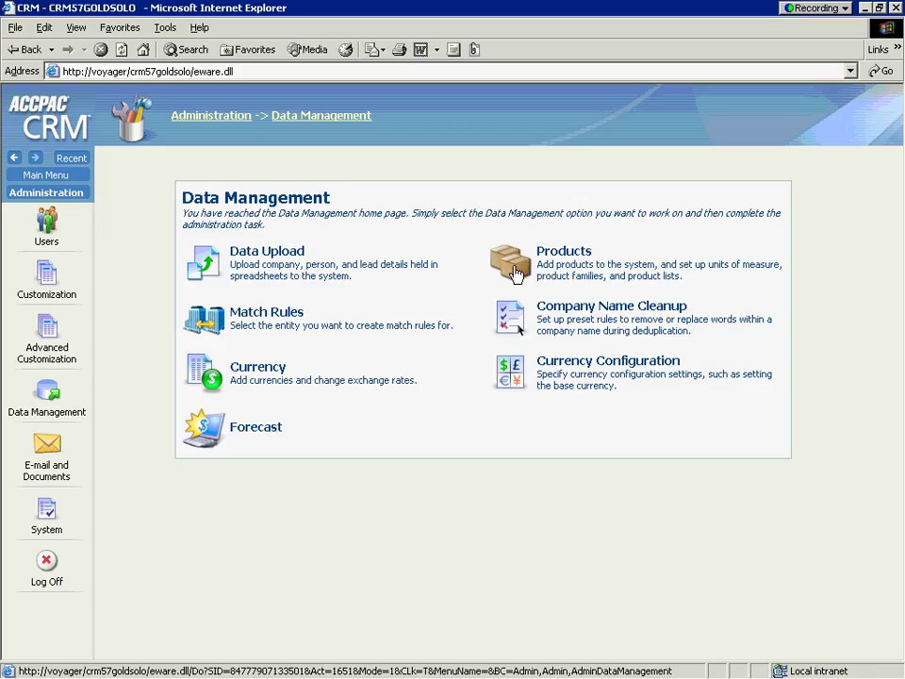
pyautogui.click(514, 274)
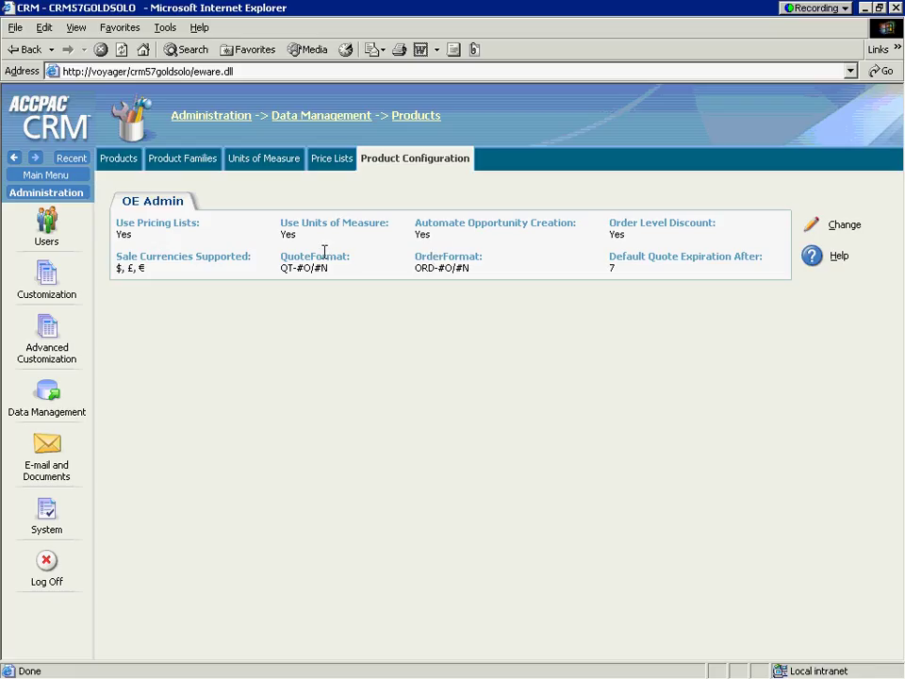
# Step: Log off from the admin account and log on with the account manager's user name
pyautogui.click(49, 570)
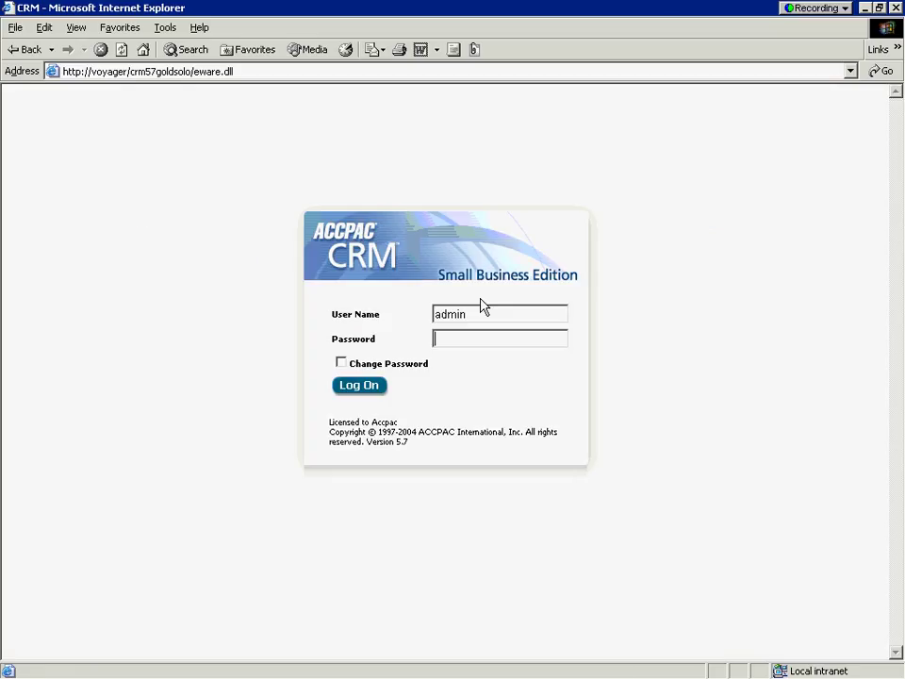
pyautogui.doubleClick(485, 314)
pyautogui.write('mayes')
pyautogui.press('Return')
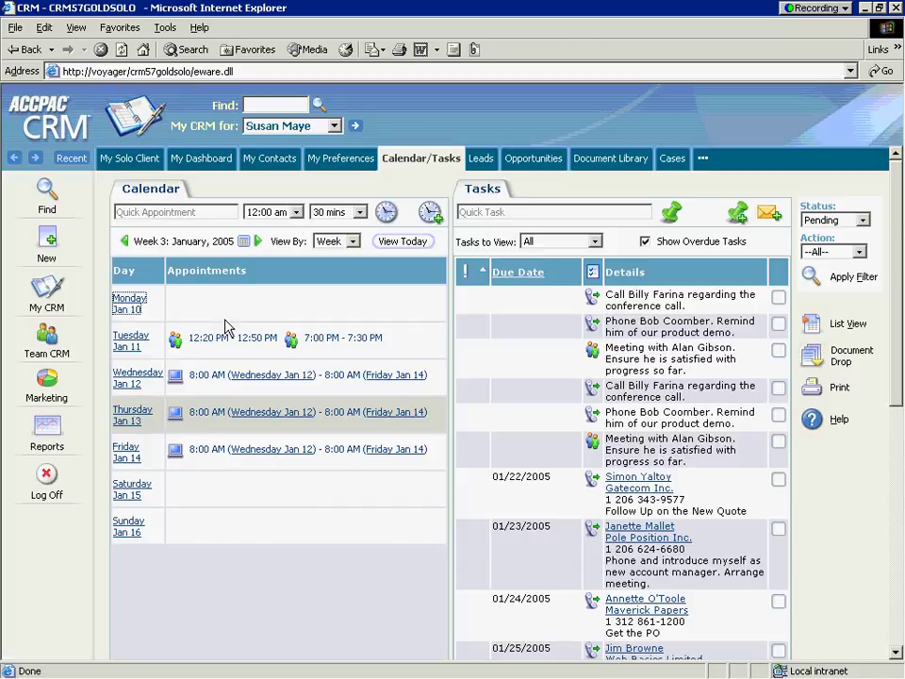
# Step: Look at the options for creating records and open the list of quotes for the Eurolandia opportunity "100 User licenses"
pyautogui.click(50, 244)
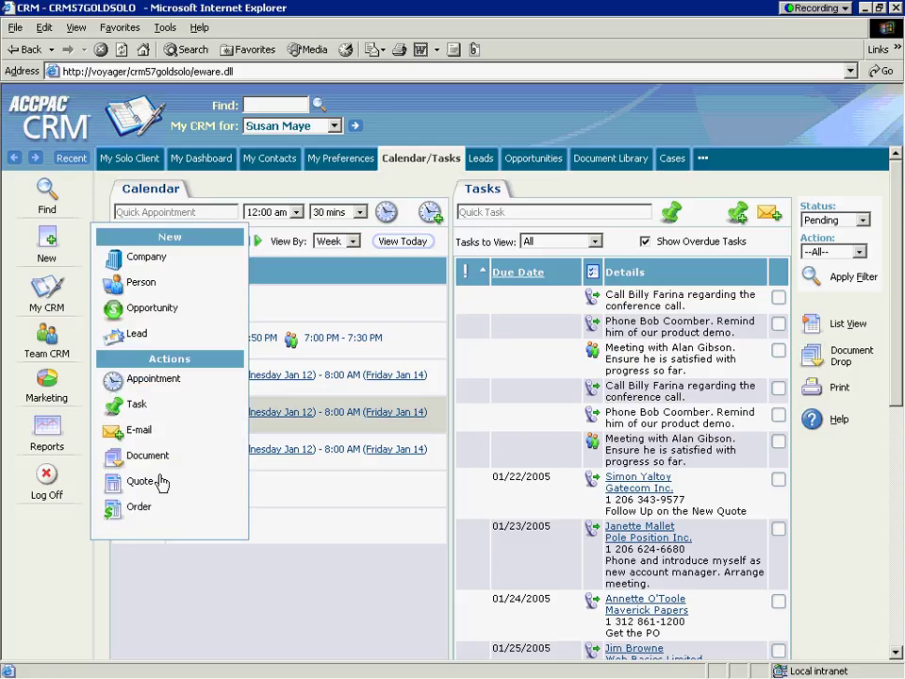
pyautogui.click(140, 483)
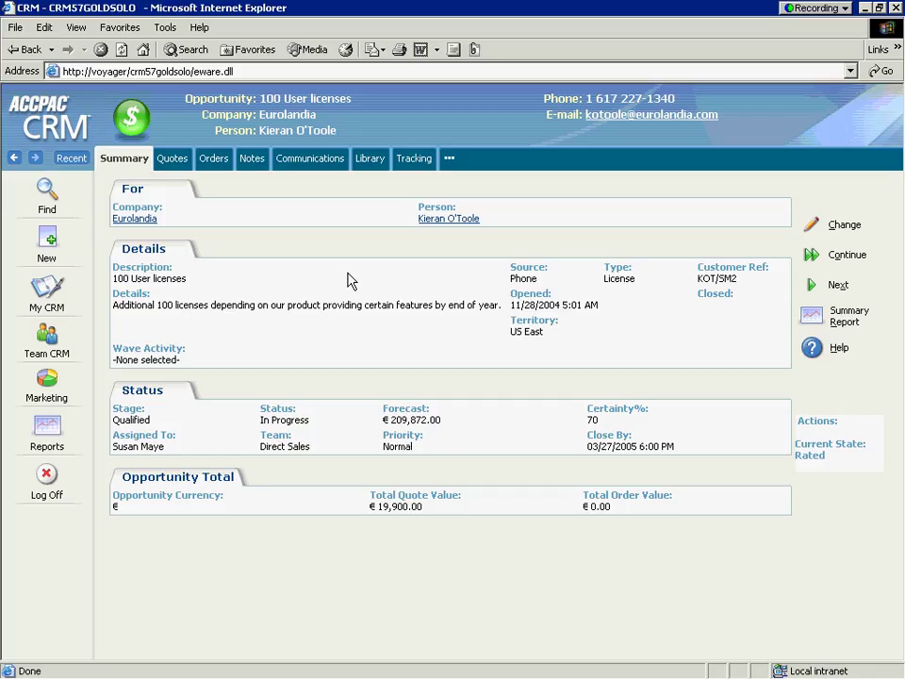
pyautogui.click(175, 161)
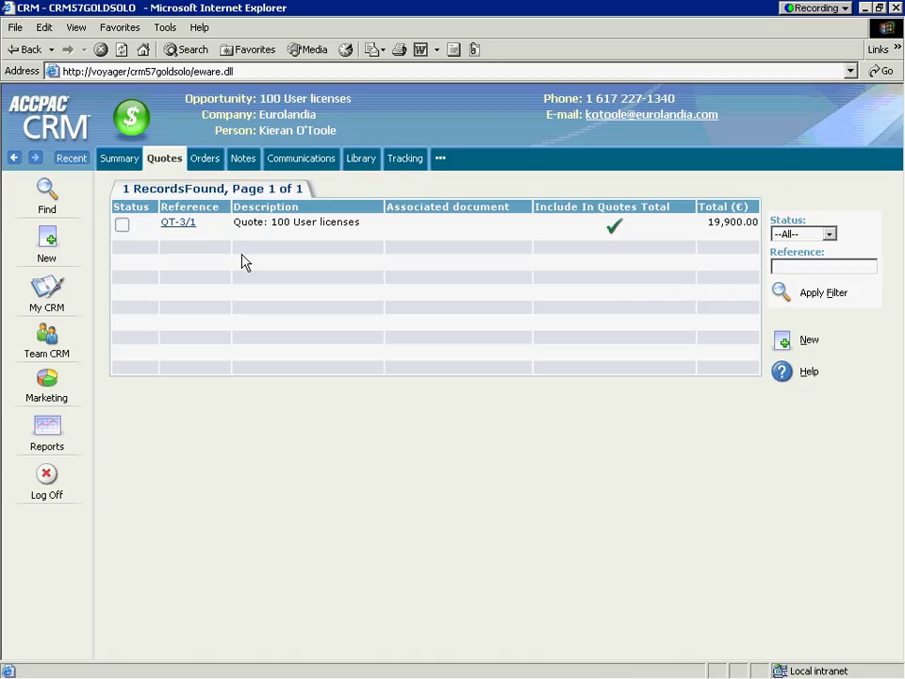
# Step: Create a new quote for the opportunity with the Retail pricing list and the description "Revised Quote"
pyautogui.click(784, 344)
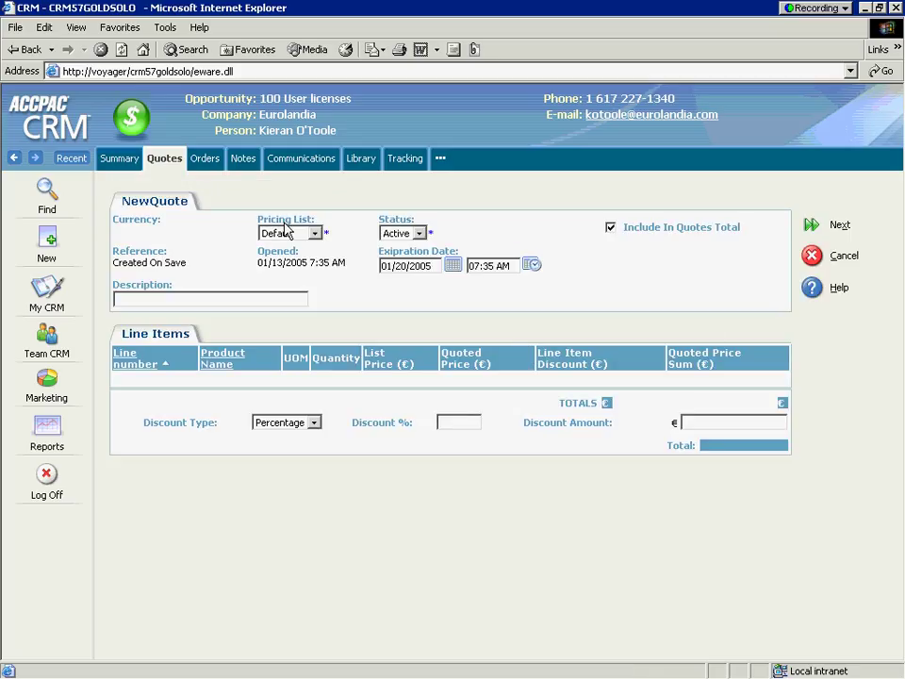
pyautogui.click(306, 233)
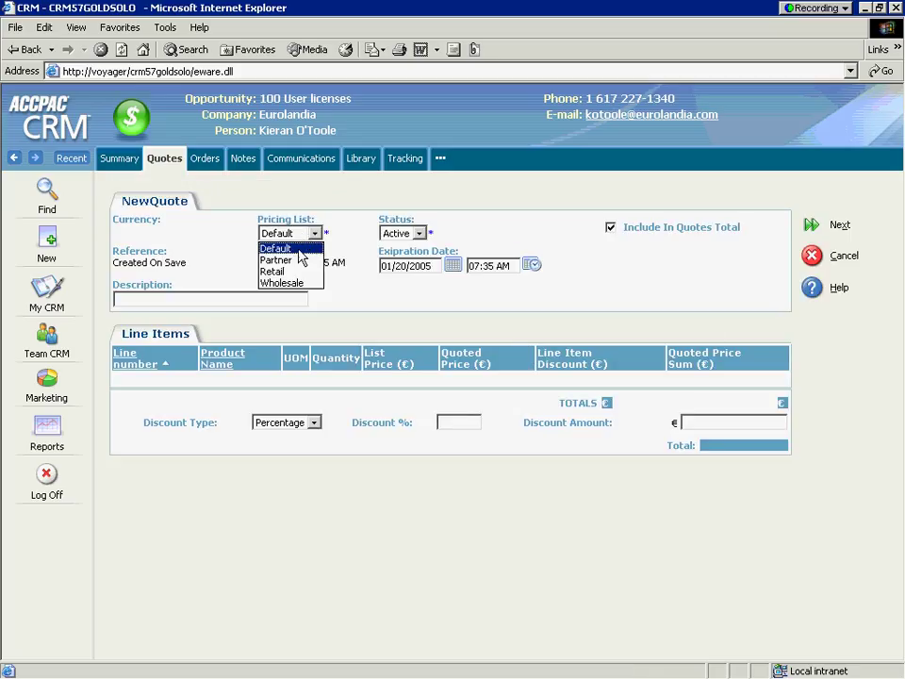
pyautogui.click(295, 271)
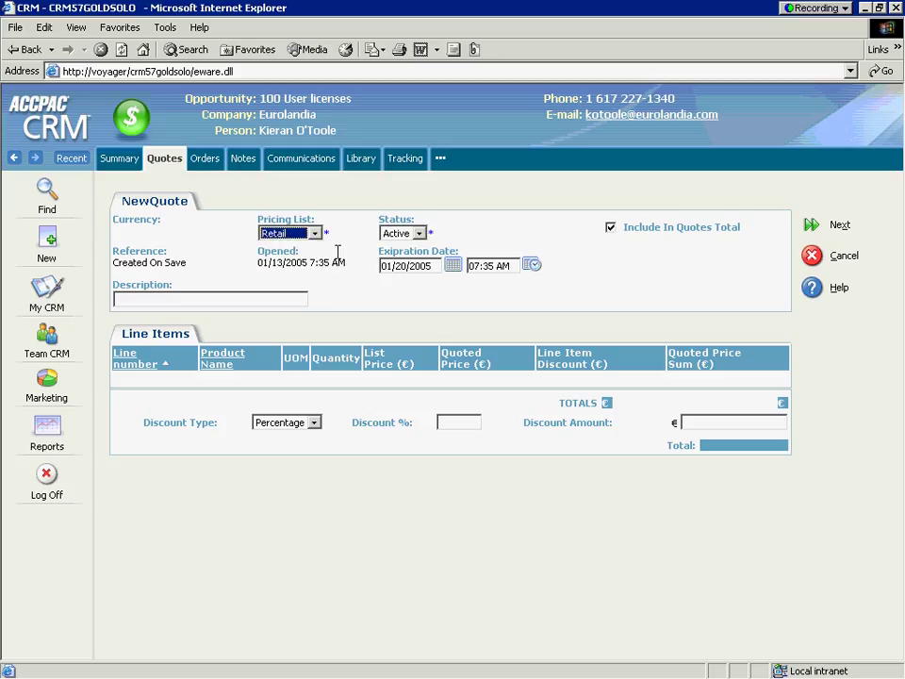
pyautogui.click(217, 298)
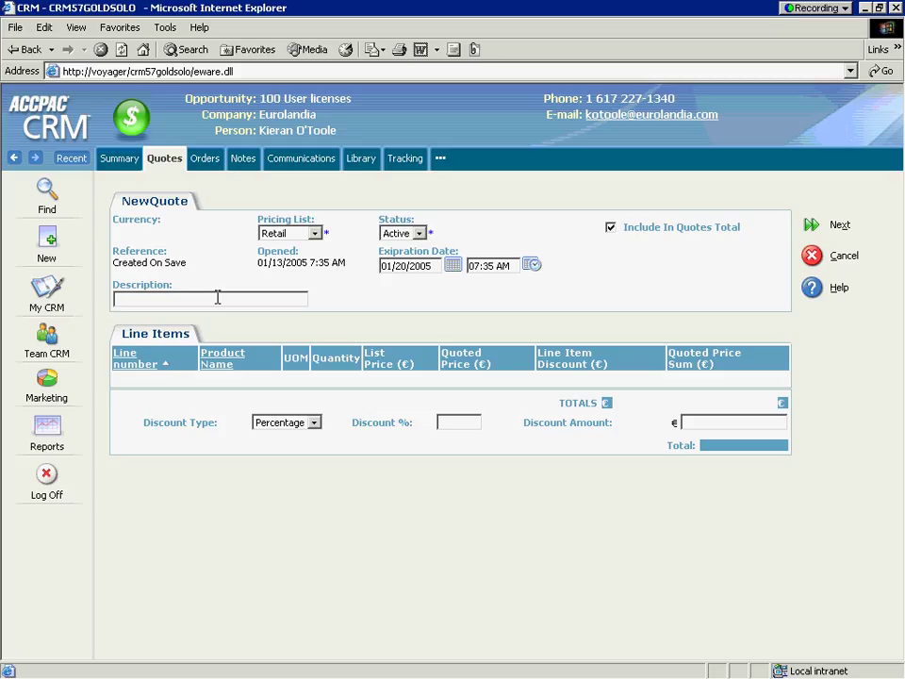
pyautogui.write('Revised Quote')
pyautogui.click(811, 231)
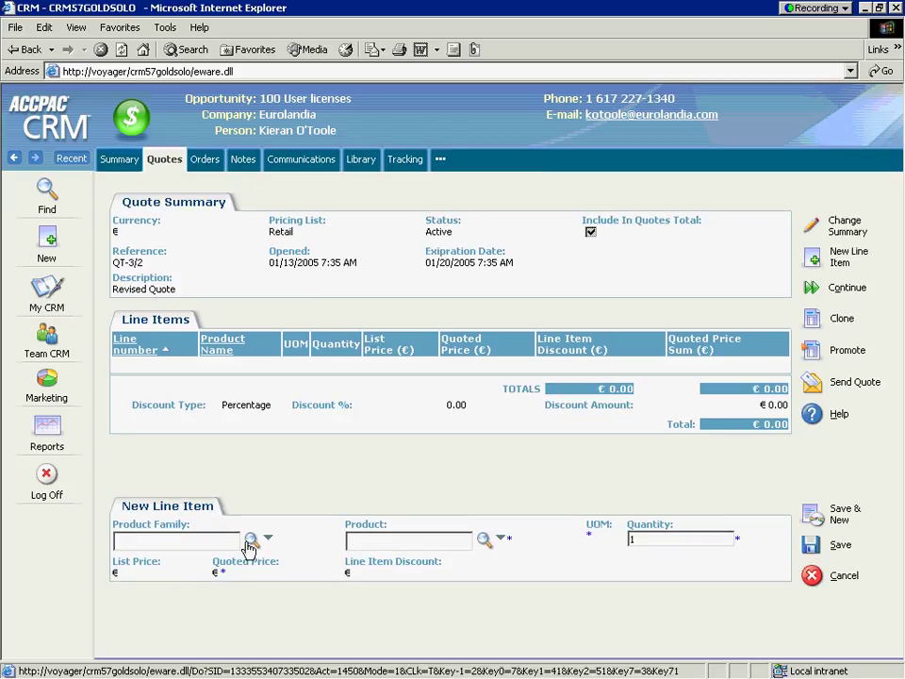
# Step: Add a line item for product "Consulting - Week" from the Consulting family with quantity 2, save it and start sending the quote
pyautogui.click(250, 539)
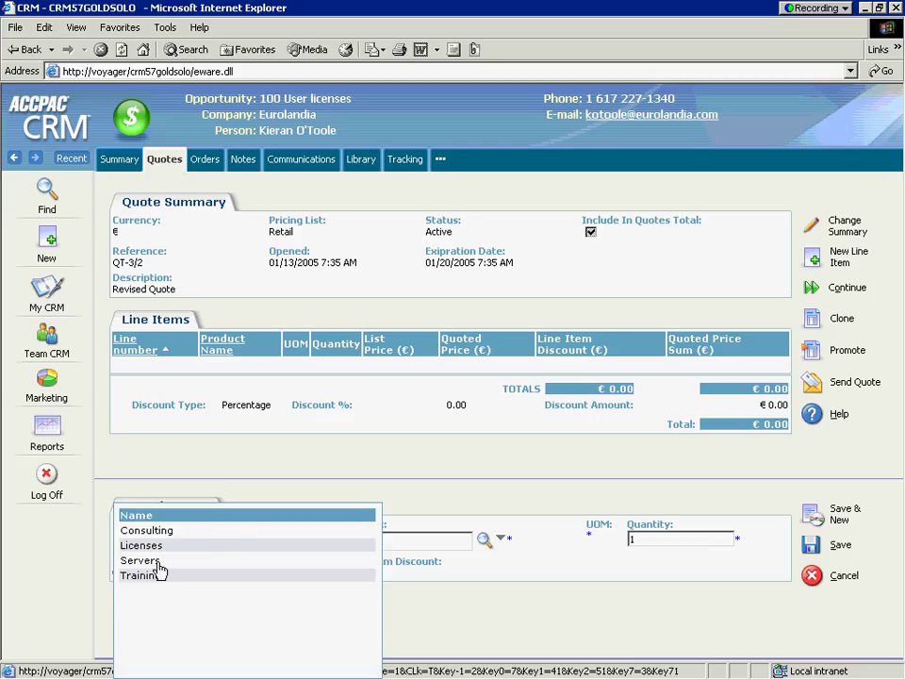
pyautogui.click(146, 531)
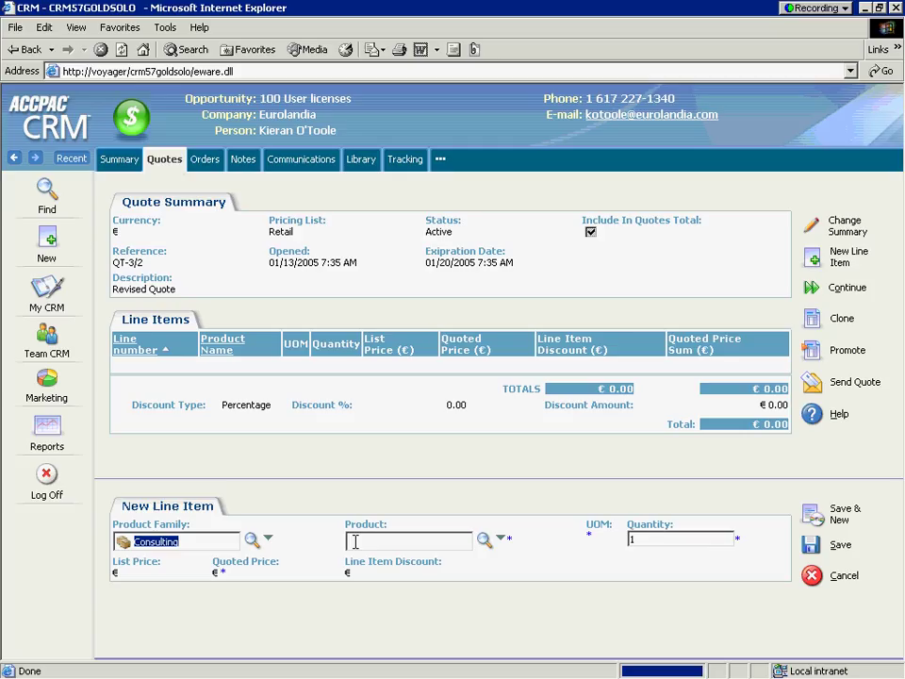
pyautogui.click(483, 540)
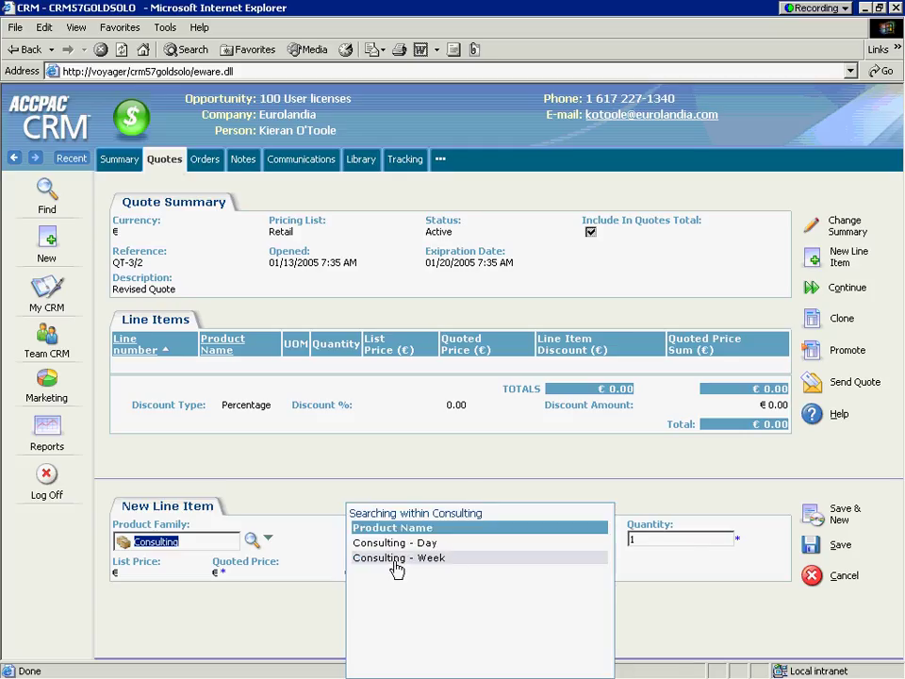
pyautogui.click(382, 558)
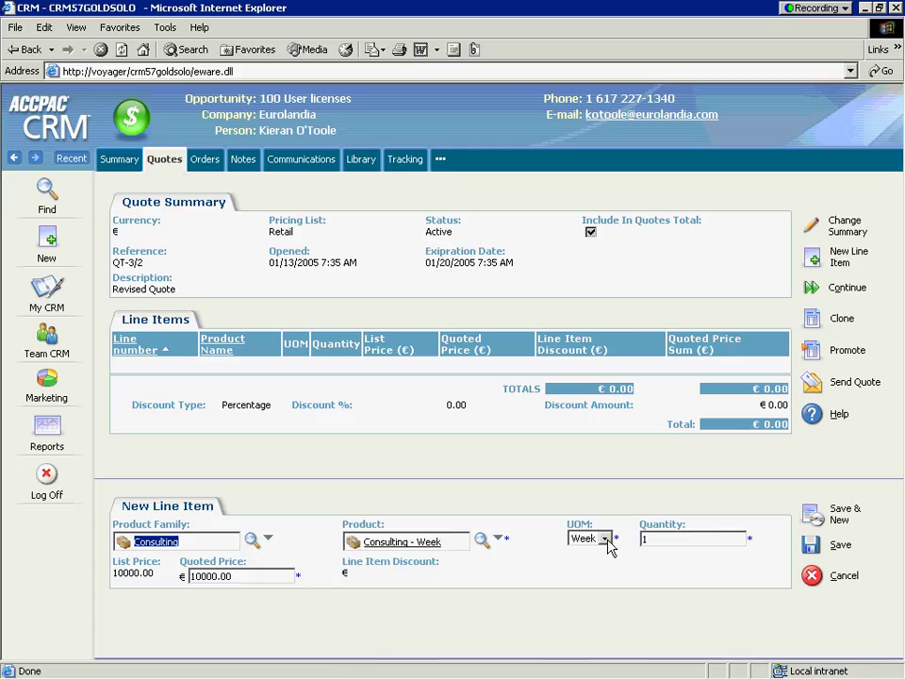
pyautogui.doubleClick(663, 543)
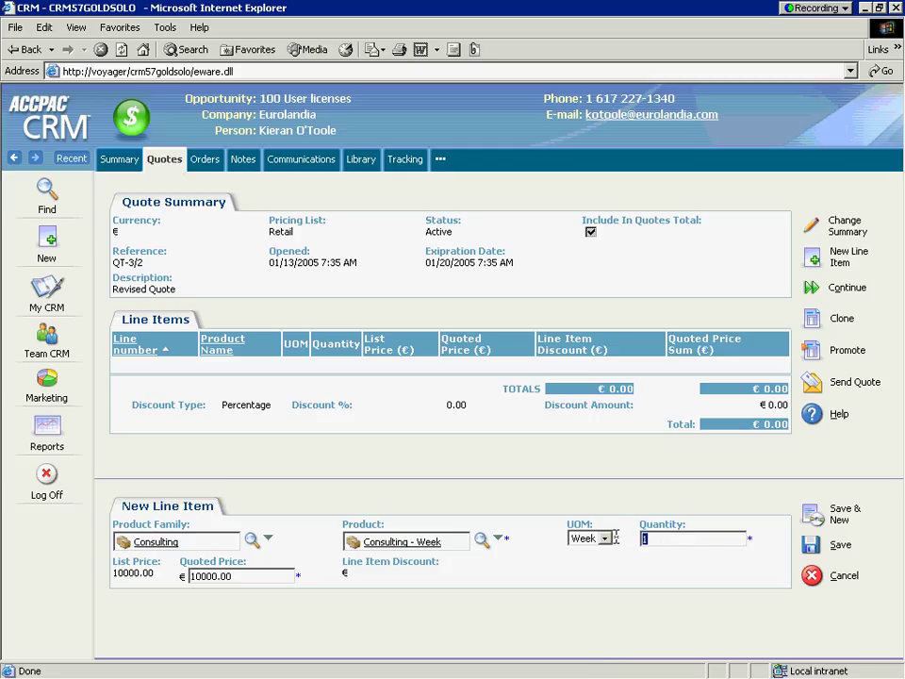
pyautogui.write('2')
pyautogui.click(810, 515)
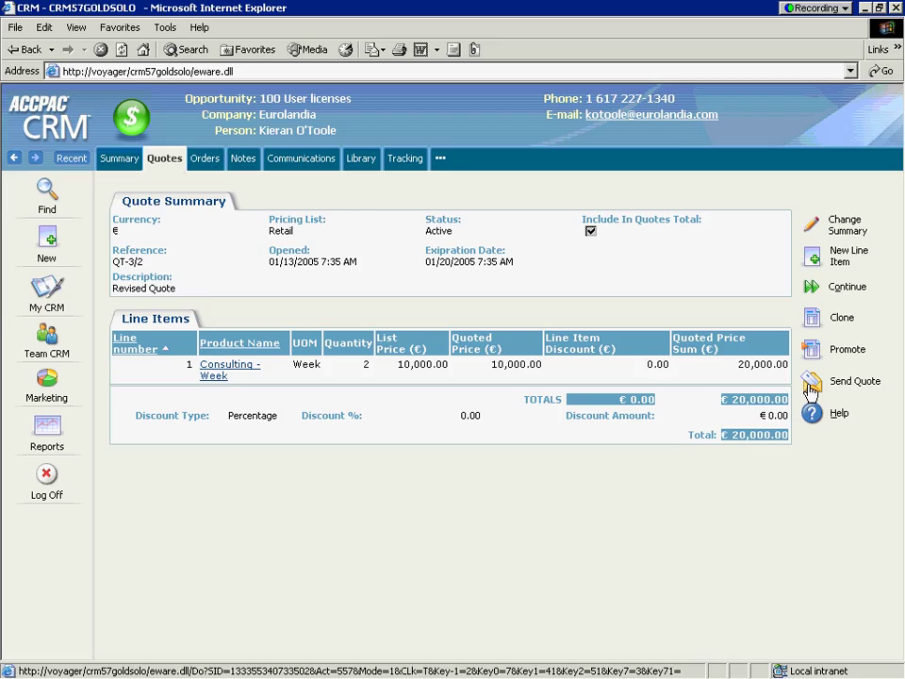
pyautogui.click(809, 391)
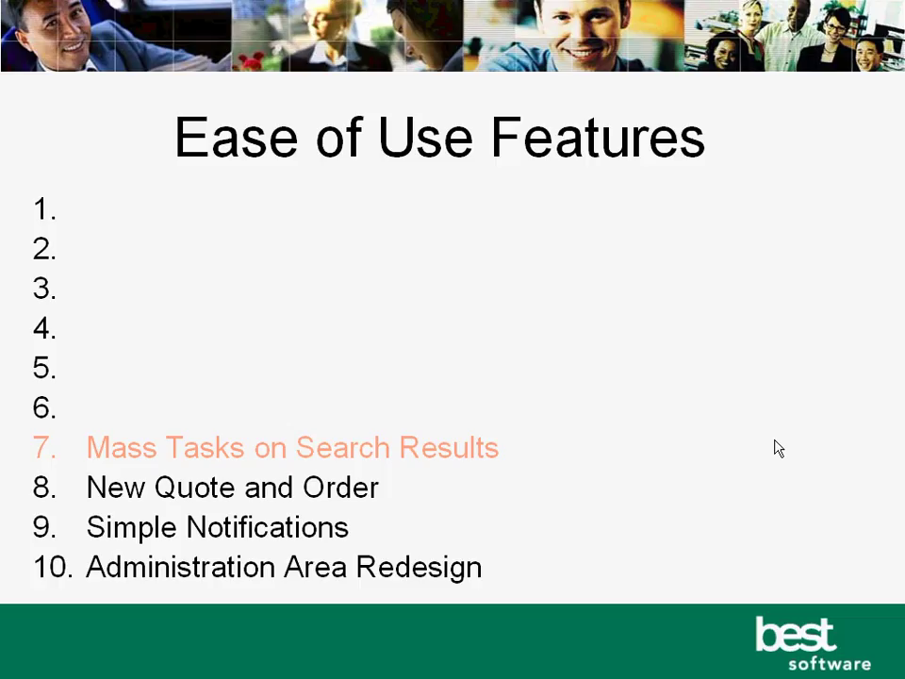
# Step: Switch from the slides back to the CRM and search for people in the city New York
pyautogui.hotkey('alt', 'Tab')
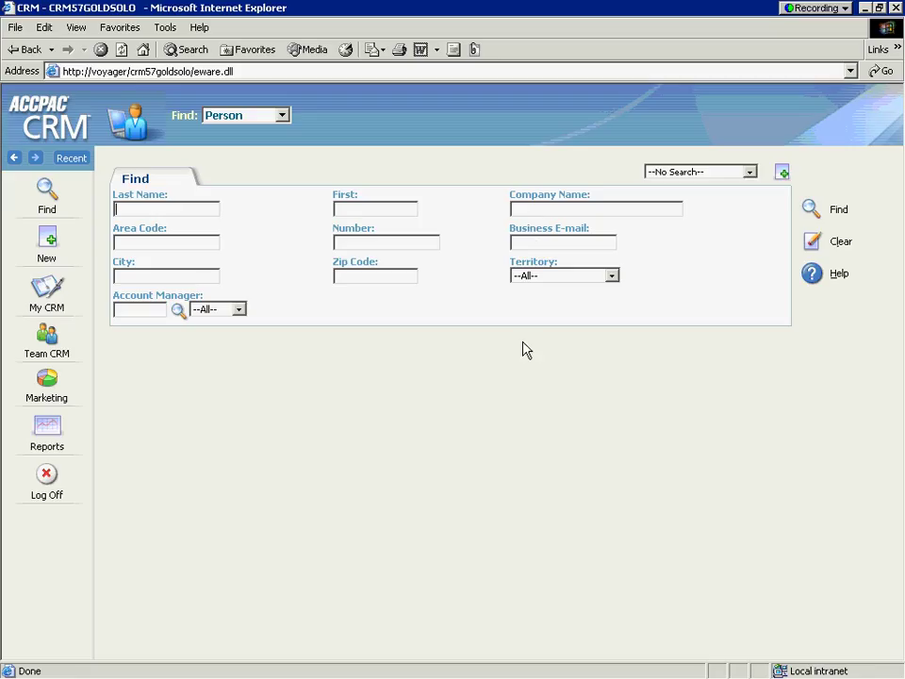
pyautogui.click(212, 270)
pyautogui.write('New York')
pyautogui.press('Return')
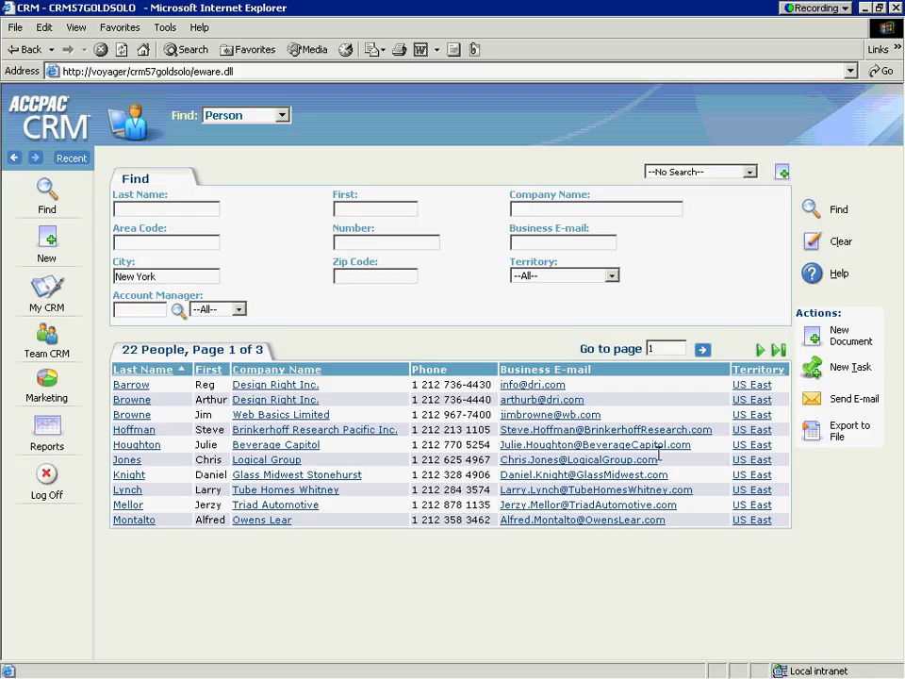
# Step: Merge the found people with the global template "Panoply Brochure Cover Letter for Time Management Solutions.doc" and look through the resulting letters in Word
pyautogui.click(815, 339)
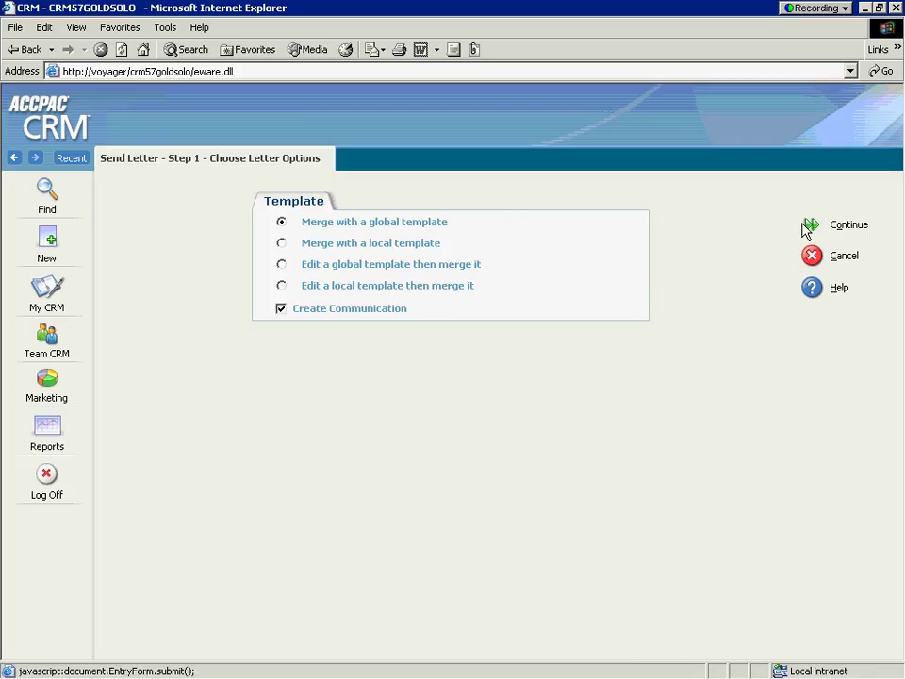
pyautogui.click(810, 229)
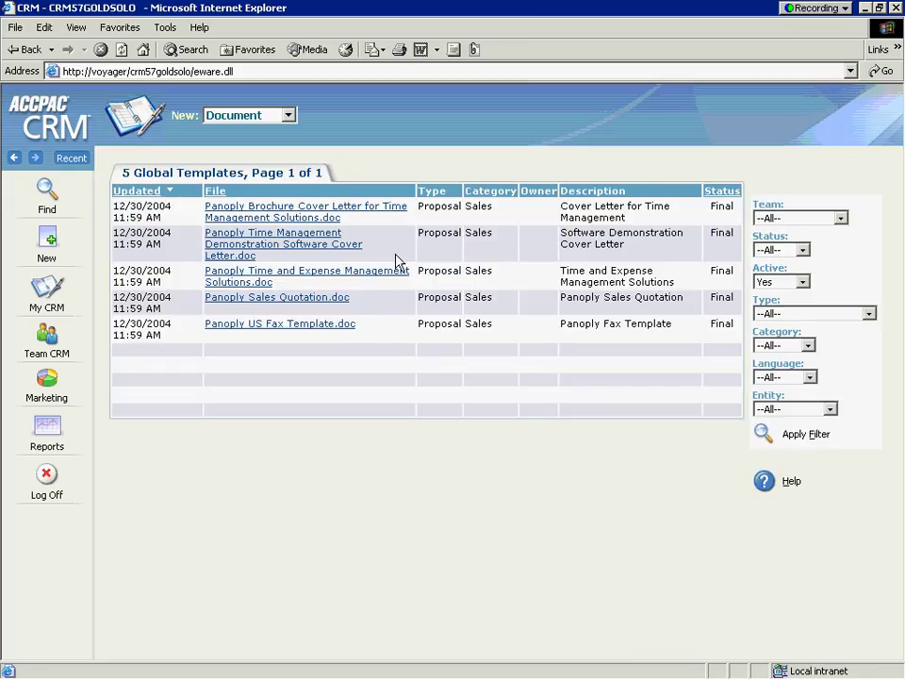
pyautogui.click(305, 221)
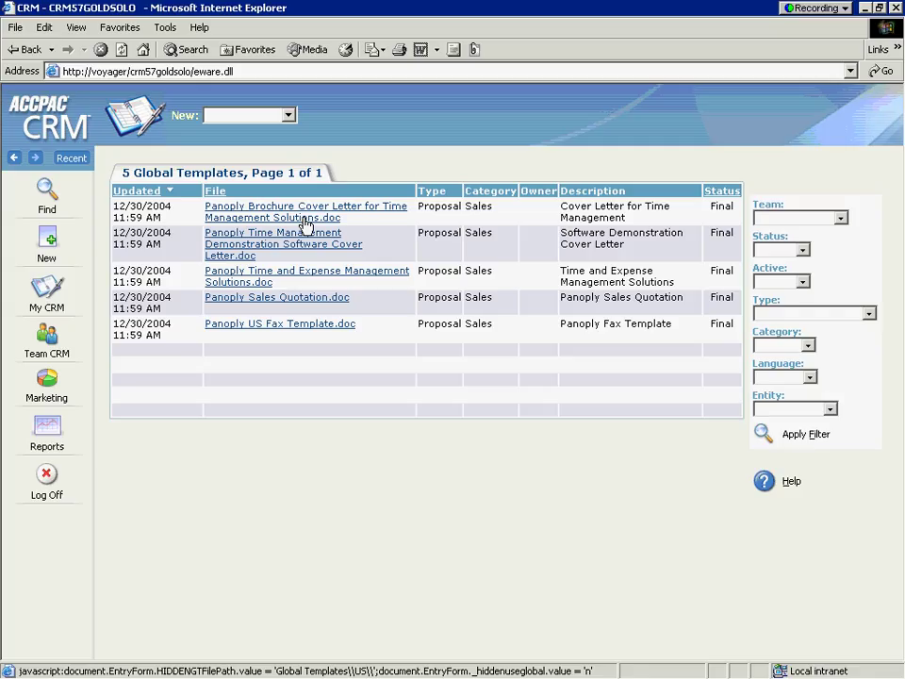
pyautogui.click(304, 224)
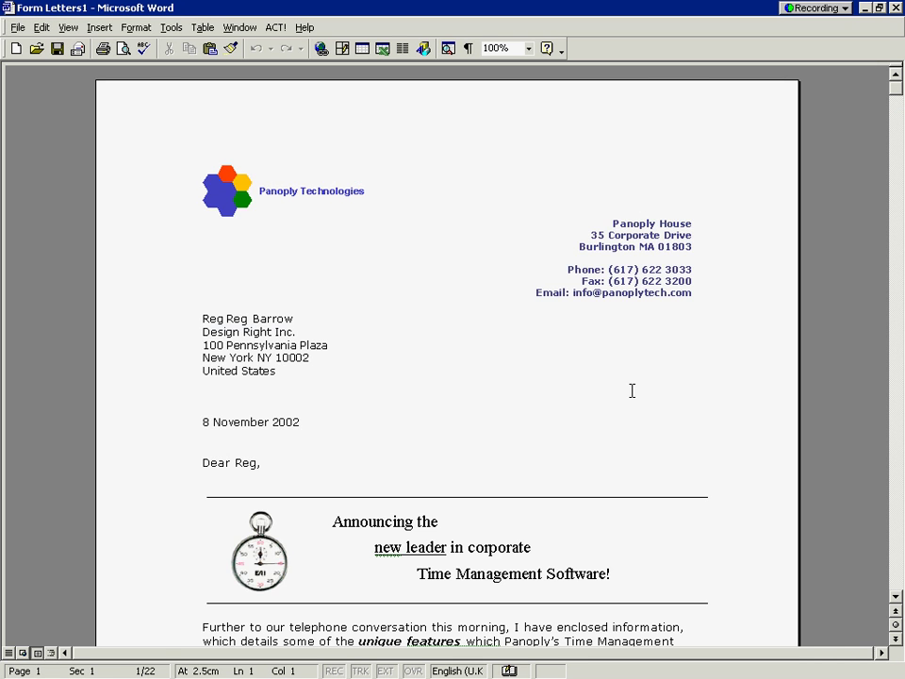
pyautogui.scroll(-10, 632, 390)
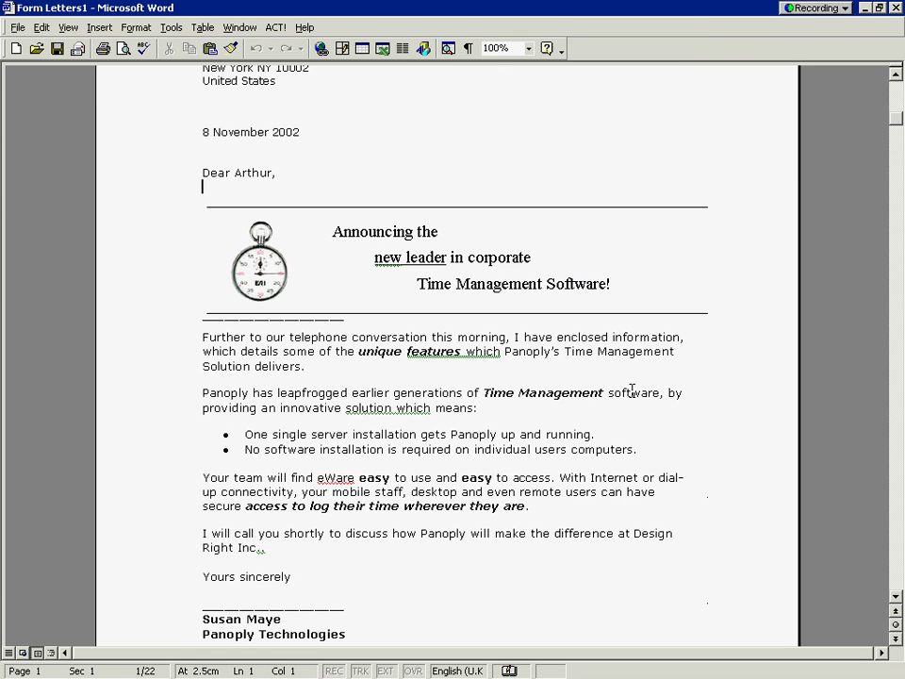
pyautogui.hotkey('ctrl', 'pagedown')
pyautogui.hotkey('ctrl', 'pagedown')
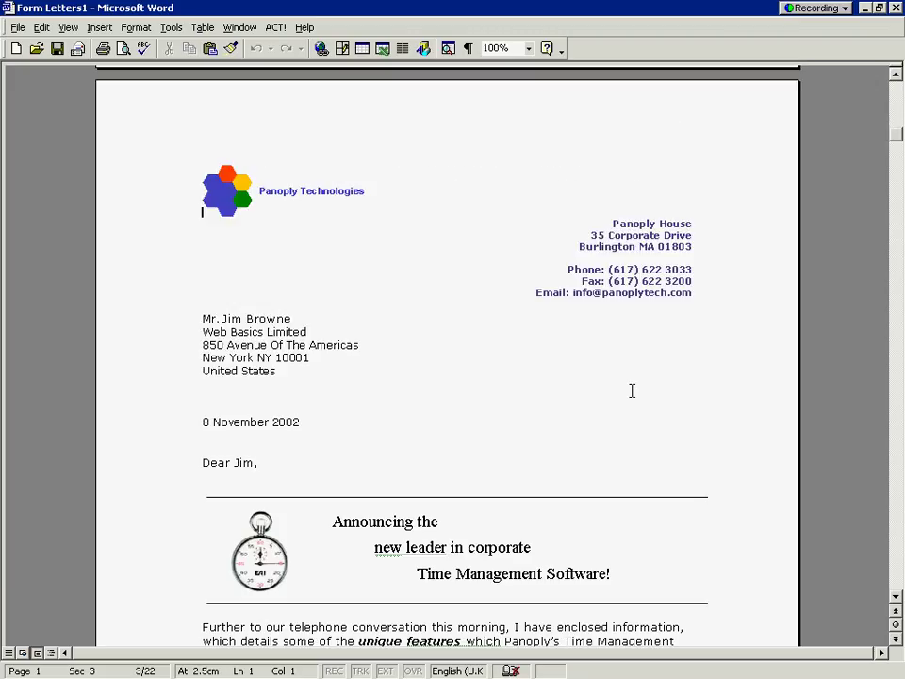
# Step: Return to the CRM and save the outgoing letter communication with the details "Visit Letter"
pyautogui.hotkey('alt', 'Tab')
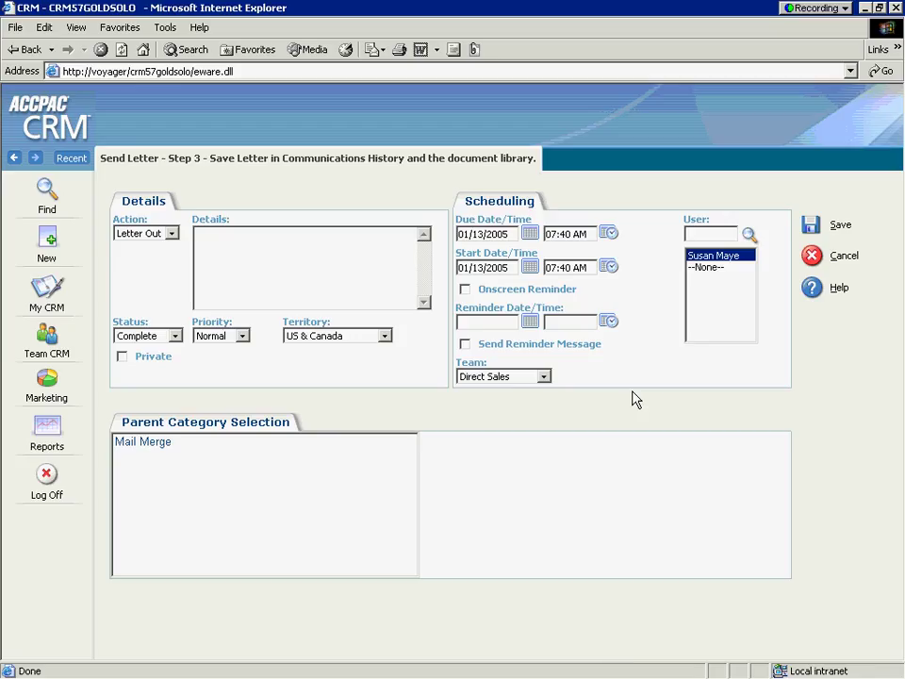
pyautogui.write('Visit Letter')
pyautogui.click(838, 224)
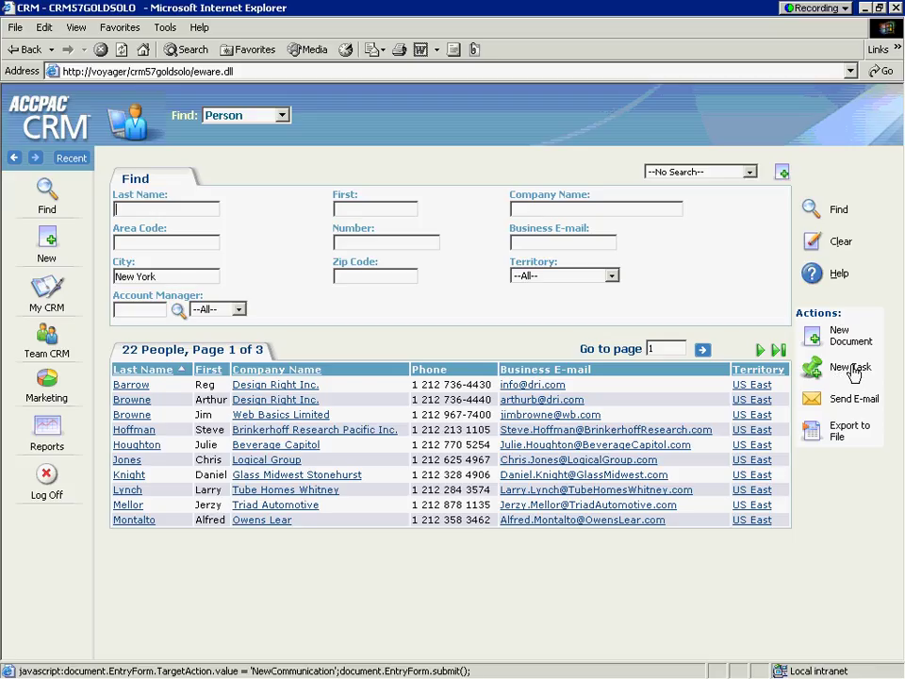
pyautogui.click(849, 445)
pyautogui.click(848, 439)
# Step: Save the New York person search under the name "My New York COntact List"
pyautogui.click(782, 175)
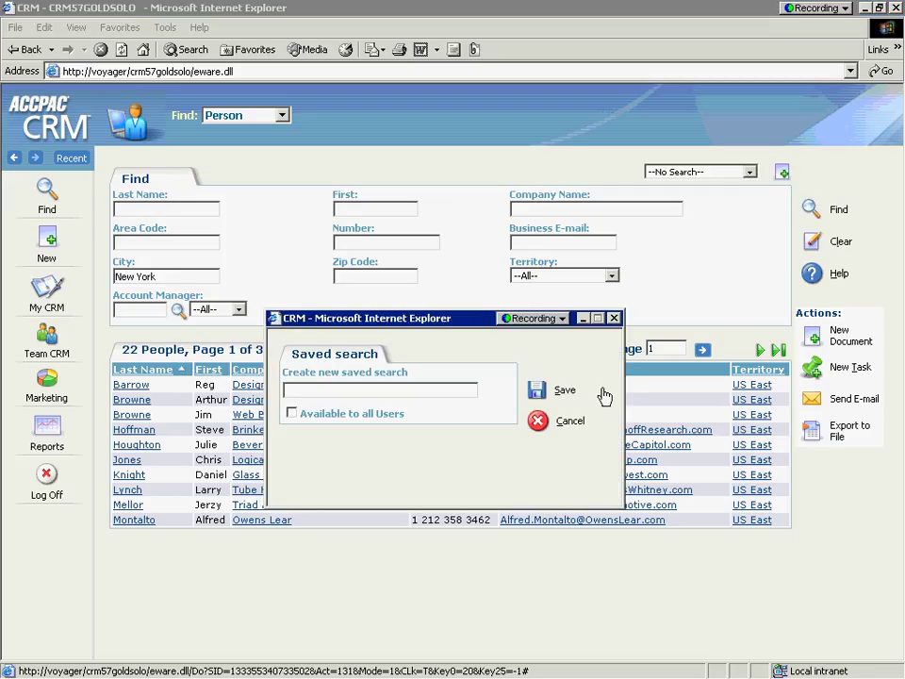
pyautogui.write('My New York COntact List')
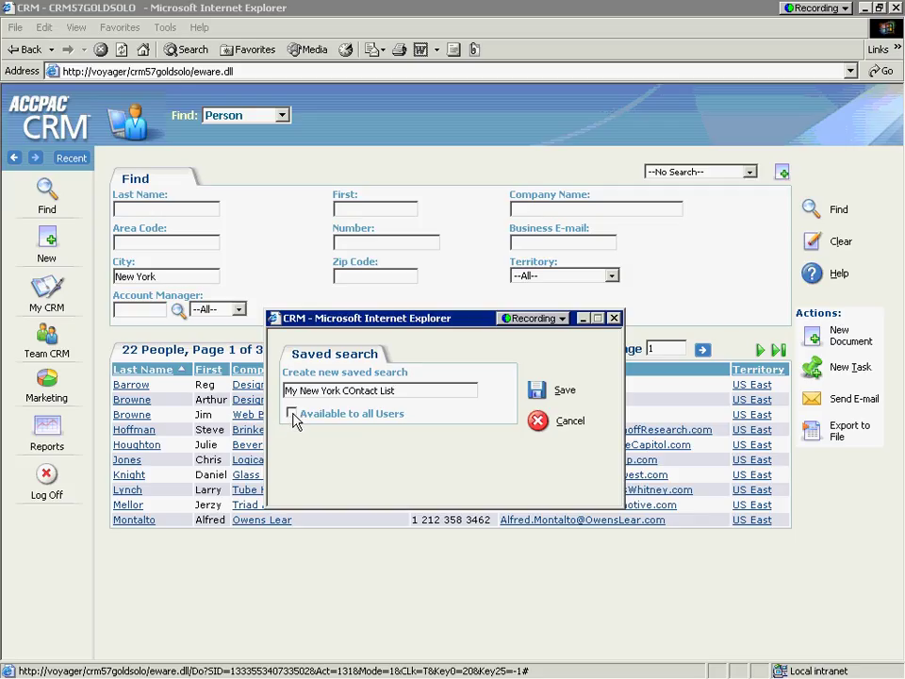
pyautogui.click(535, 389)
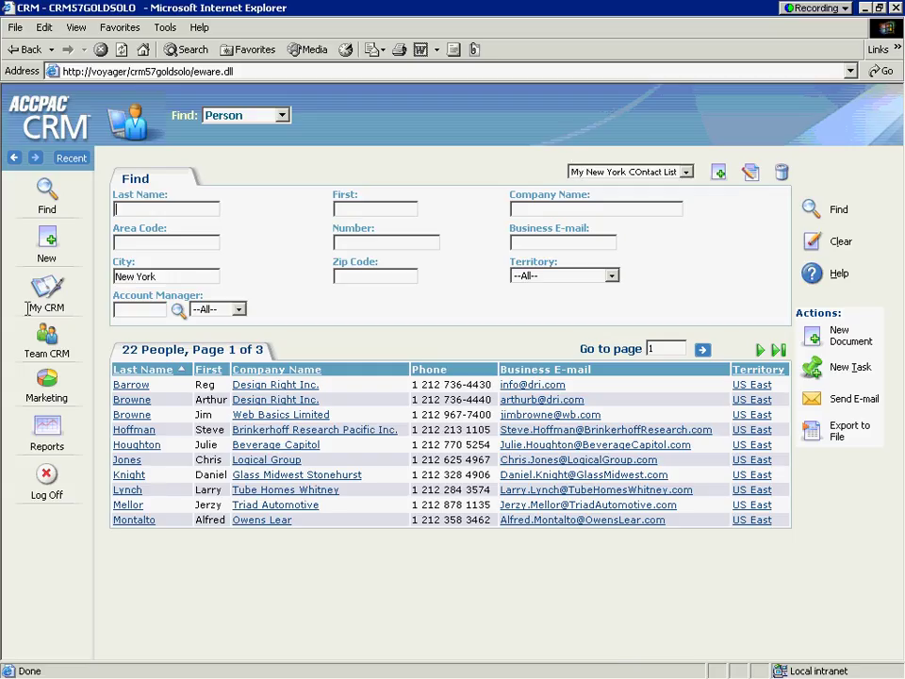
# Step: Log off and back on as the same user, and run the saved person search "My New York COntact List"
pyautogui.click(50, 471)
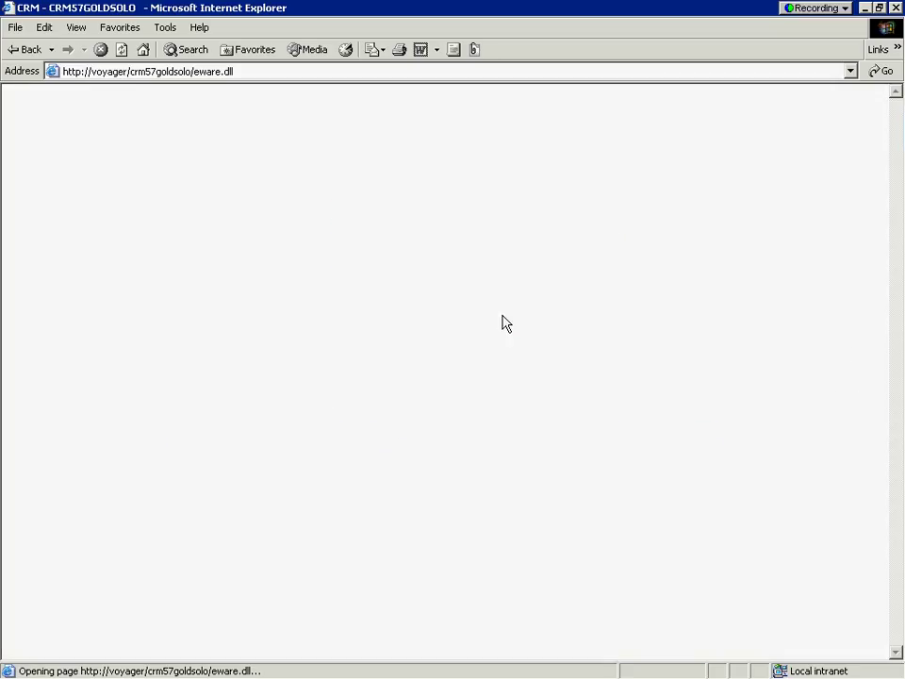
pyautogui.click(385, 386)
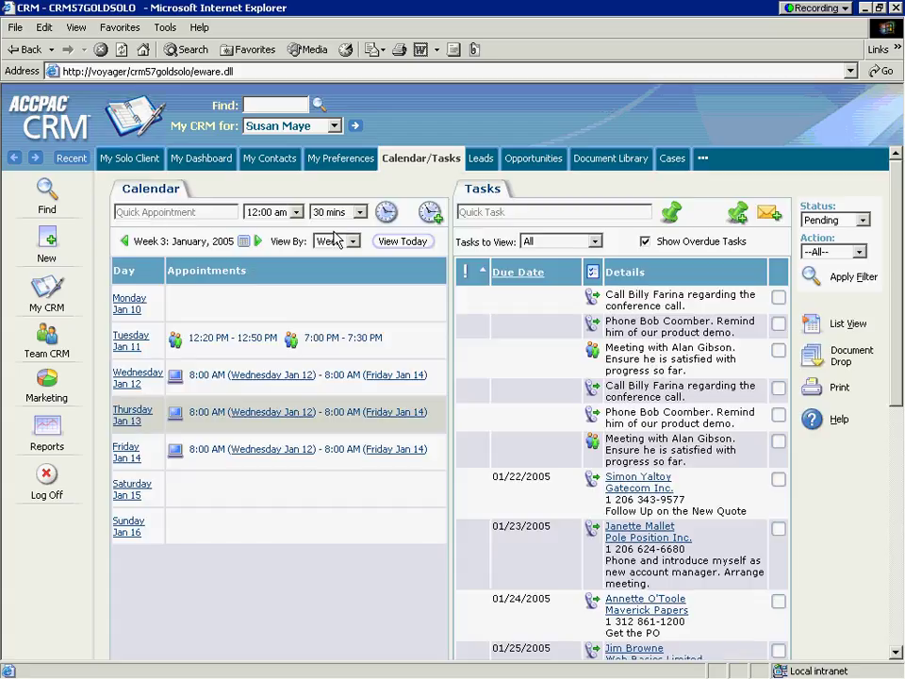
pyautogui.moveTo(54, 208)
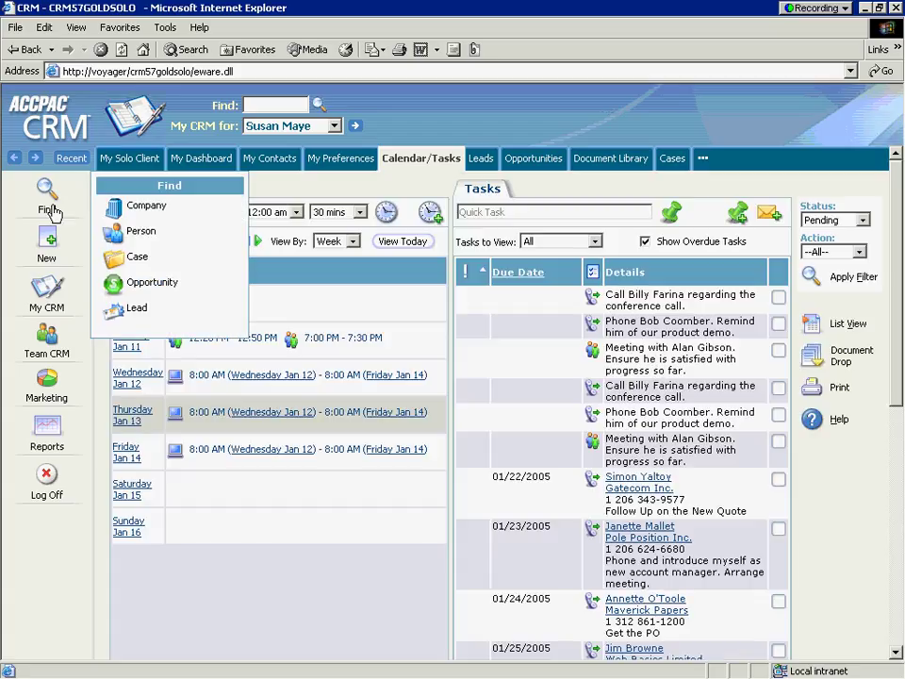
pyautogui.click(160, 233)
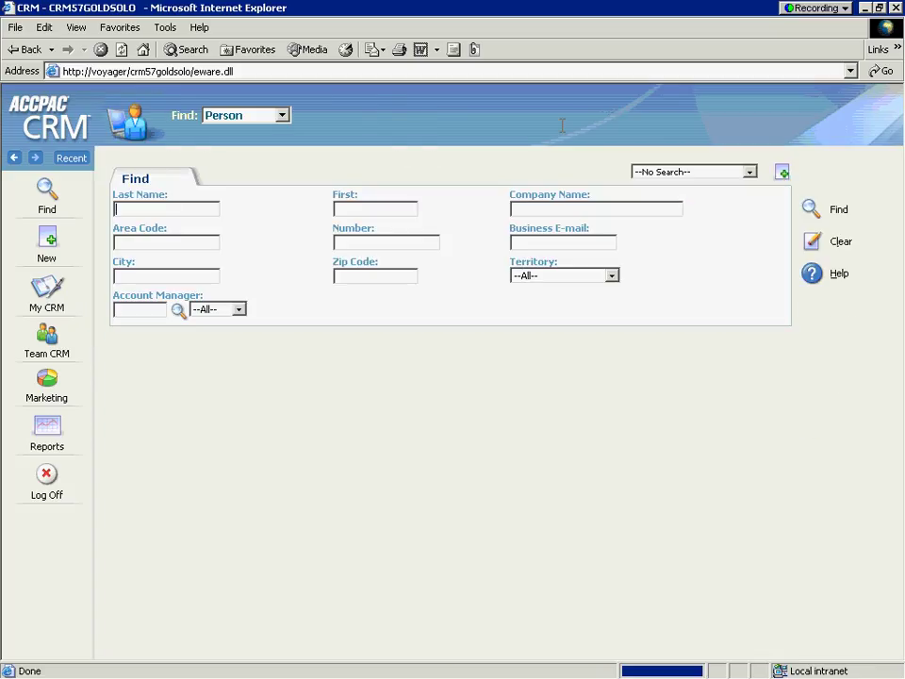
pyautogui.click(723, 174)
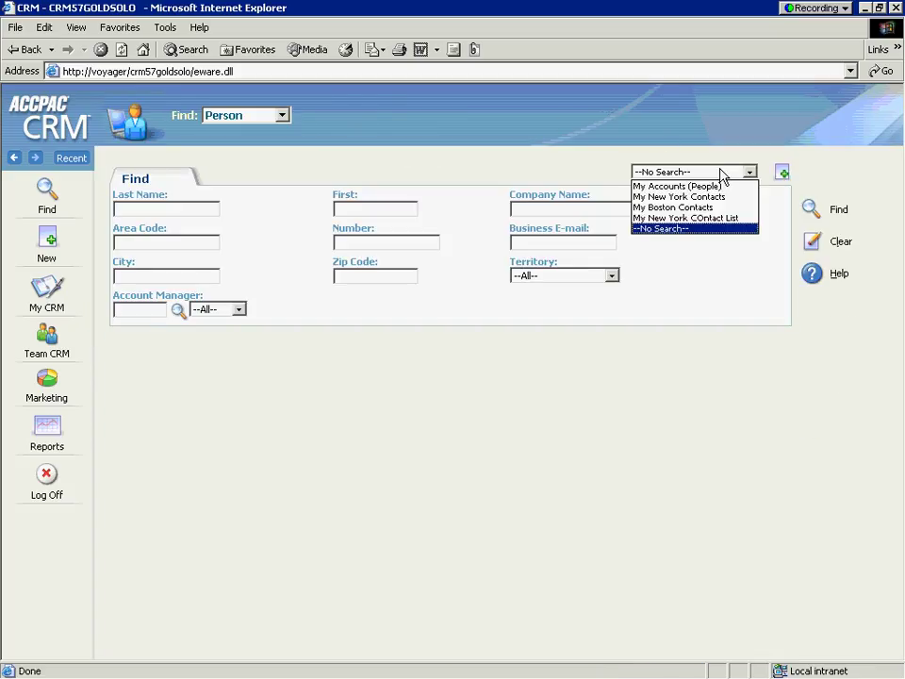
pyautogui.click(731, 218)
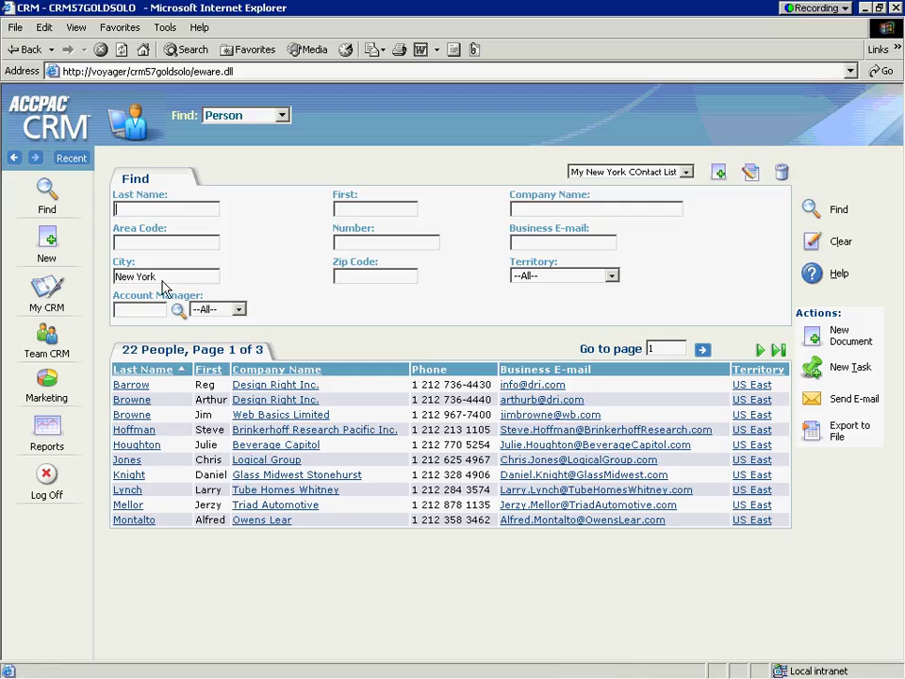
pyautogui.click(535, 491)
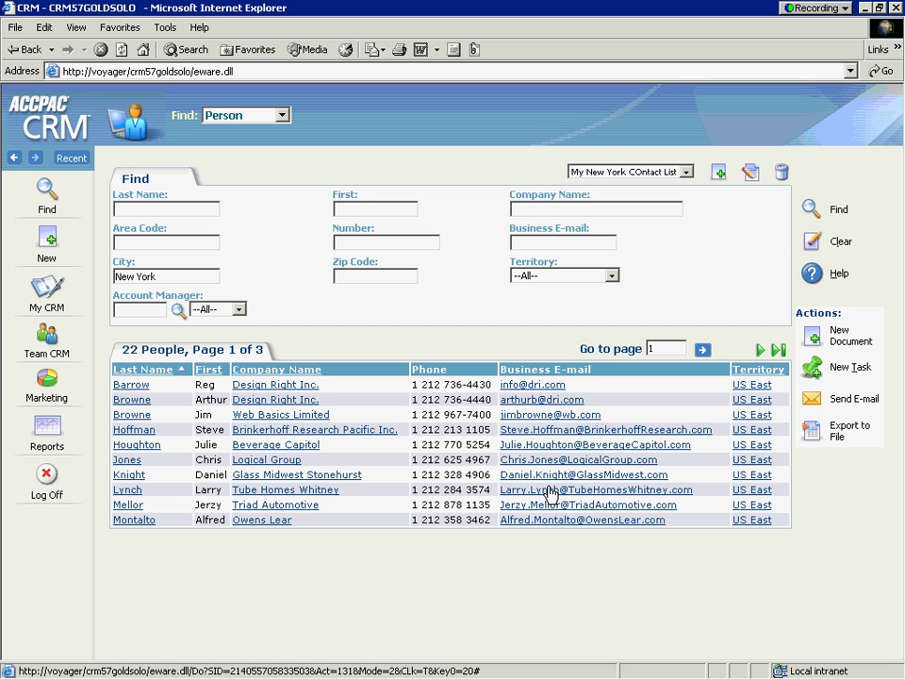
pyautogui.click(550, 494)
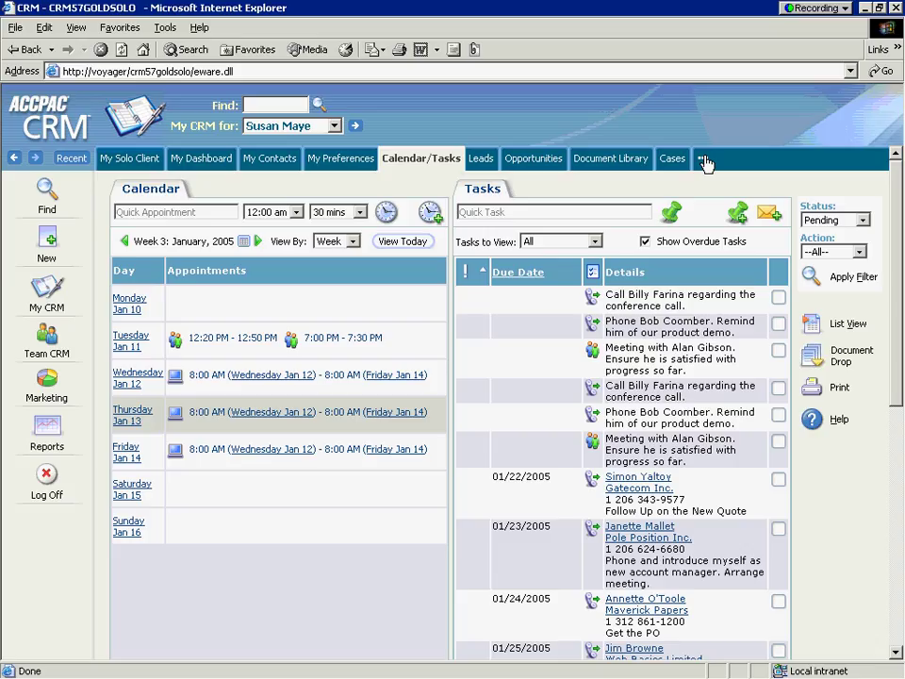
# Step: Customize the My CRM tabs to hide the Cases tab and save the change
pyautogui.click(704, 159)
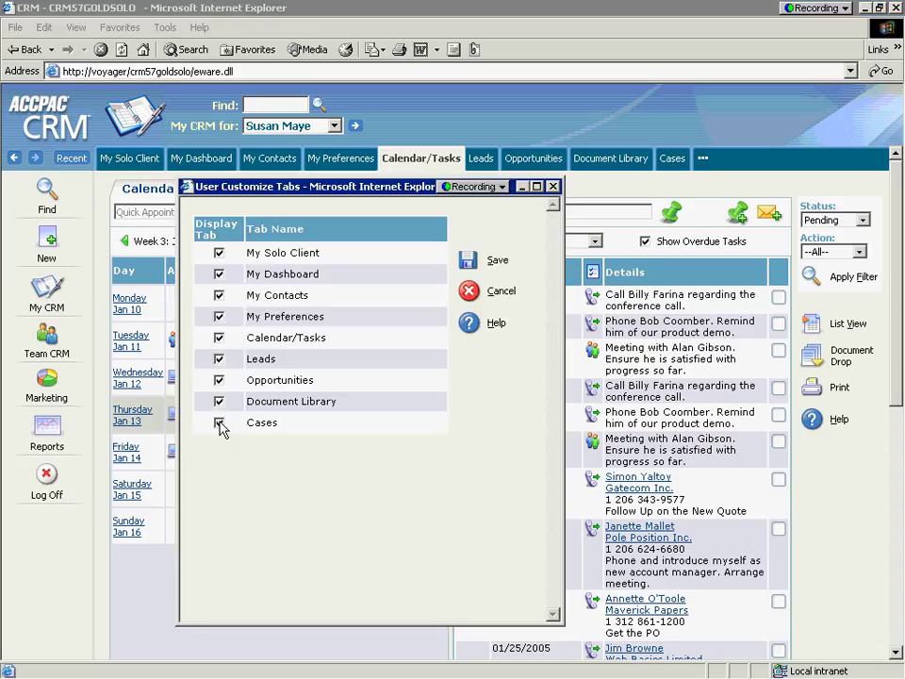
pyautogui.click(219, 423)
pyautogui.click(467, 266)
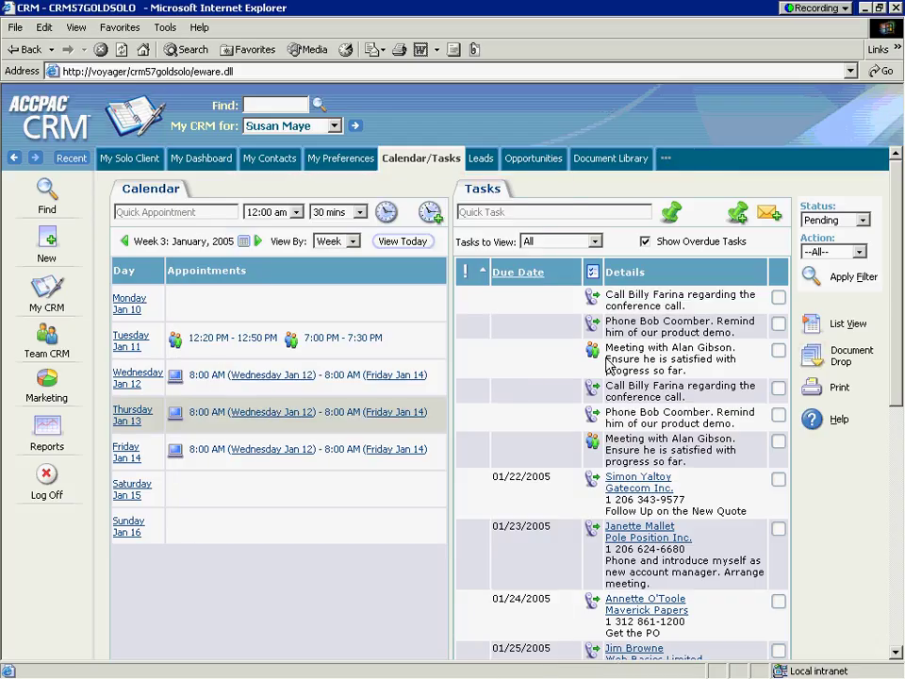
# Step: Switch to the slide presentation, advance to the Global Library Documents item, and return to the CRM
pyautogui.click(667, 163)
pyautogui.hotkey('alt', 'Tab')
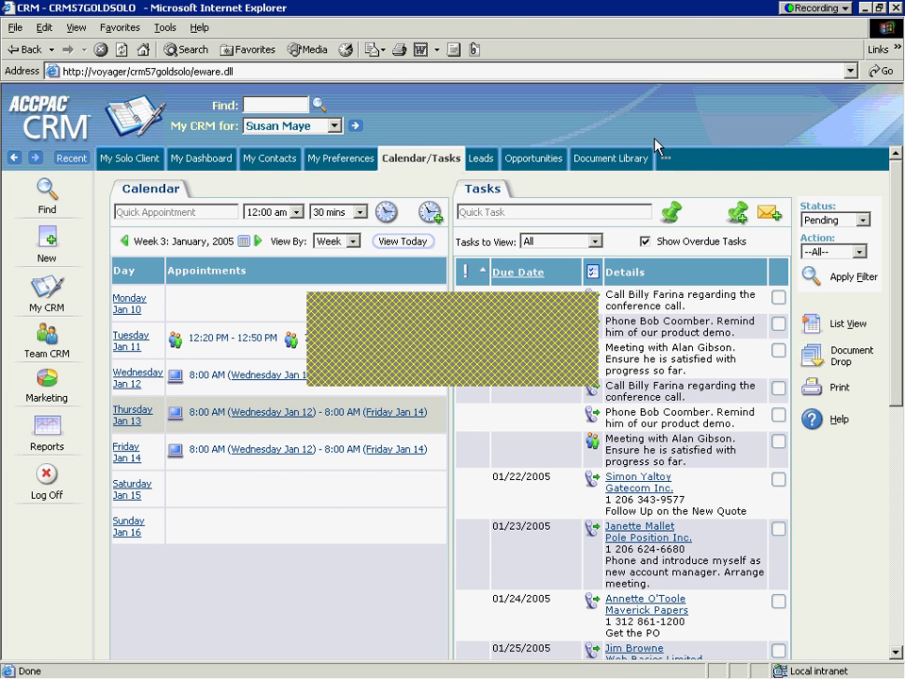
pyautogui.press('space')
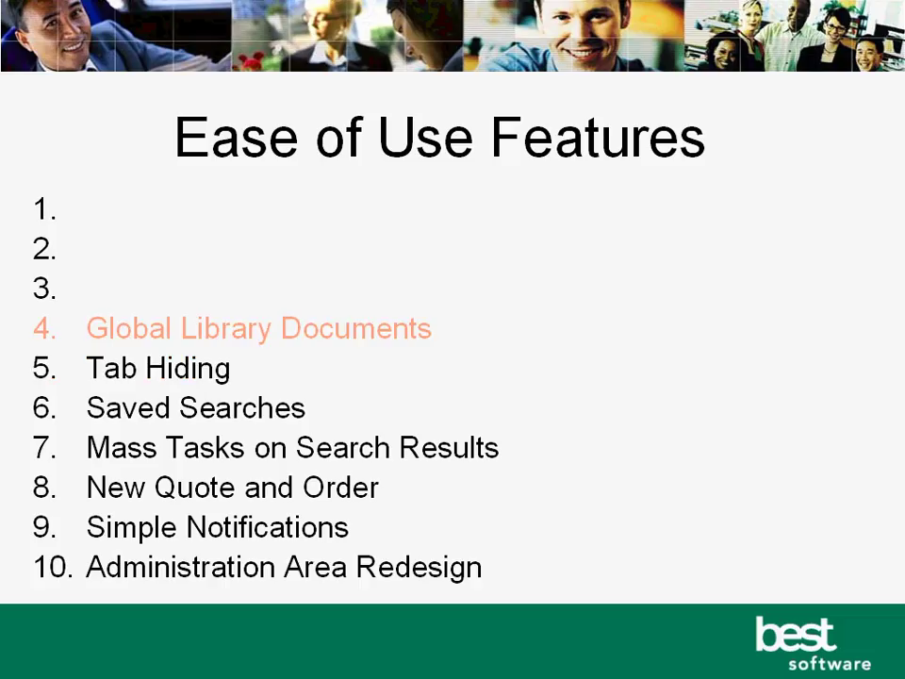
pyautogui.hotkey('alt', 'Tab')
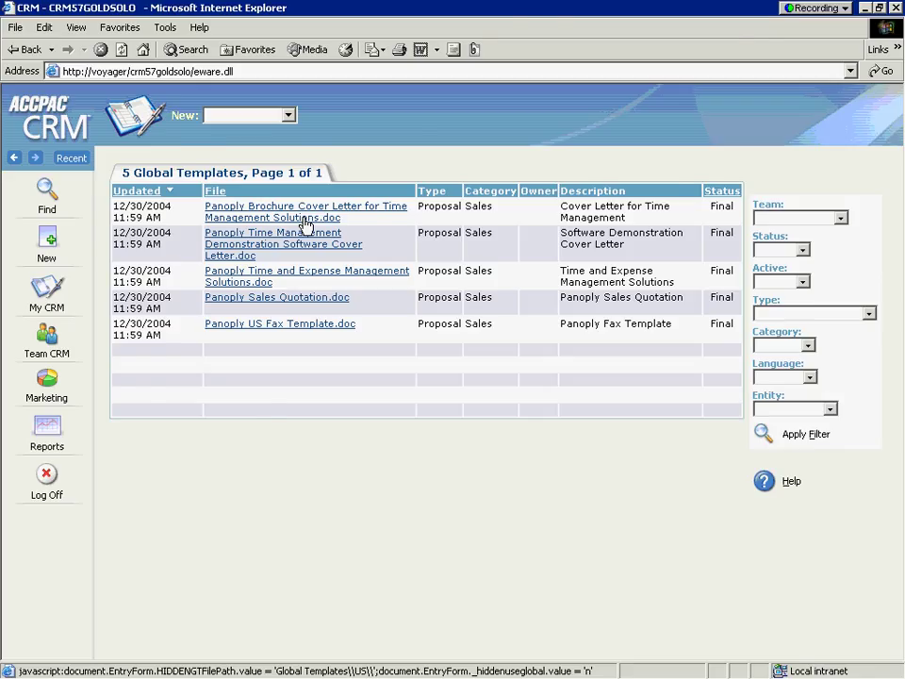
pyautogui.hotkey('alt', 'Tab')
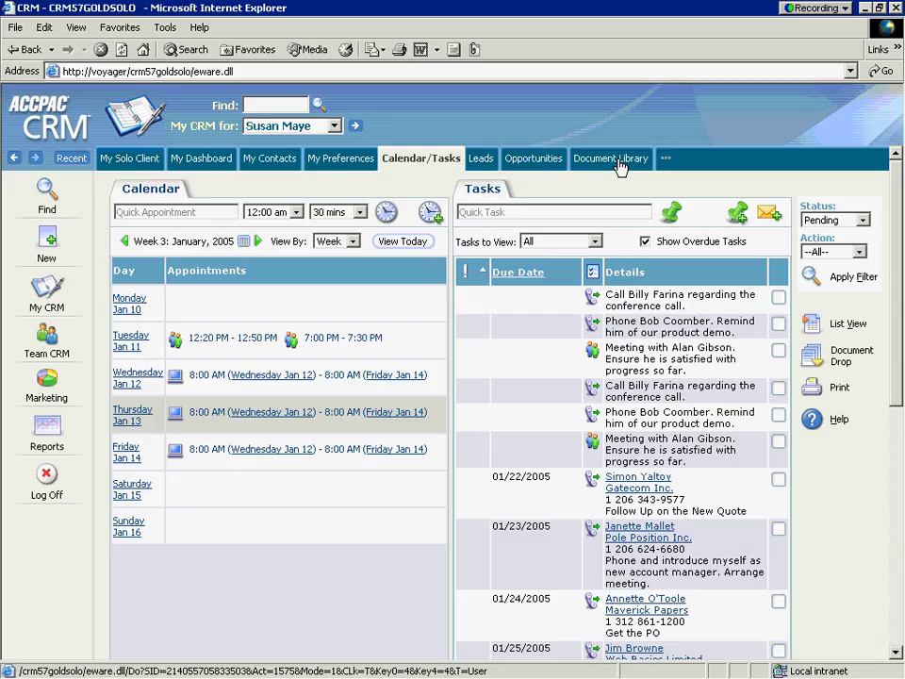
# Step: Open the PanoplyCorpPres.ppt entry in the Global Document Library, view its attached presentation, and close the presentation
pyautogui.click(619, 161)
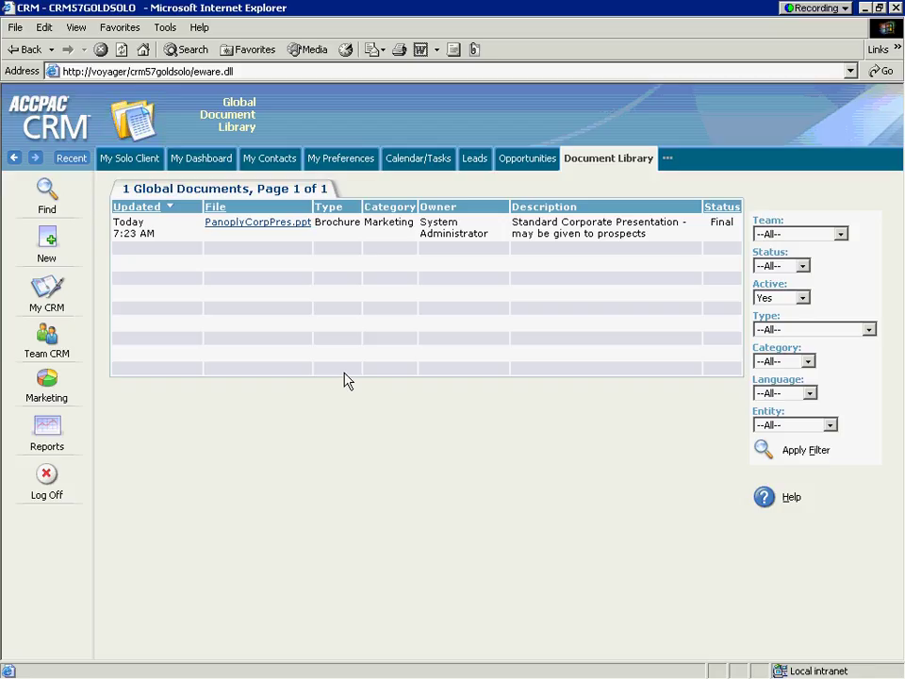
pyautogui.click(262, 223)
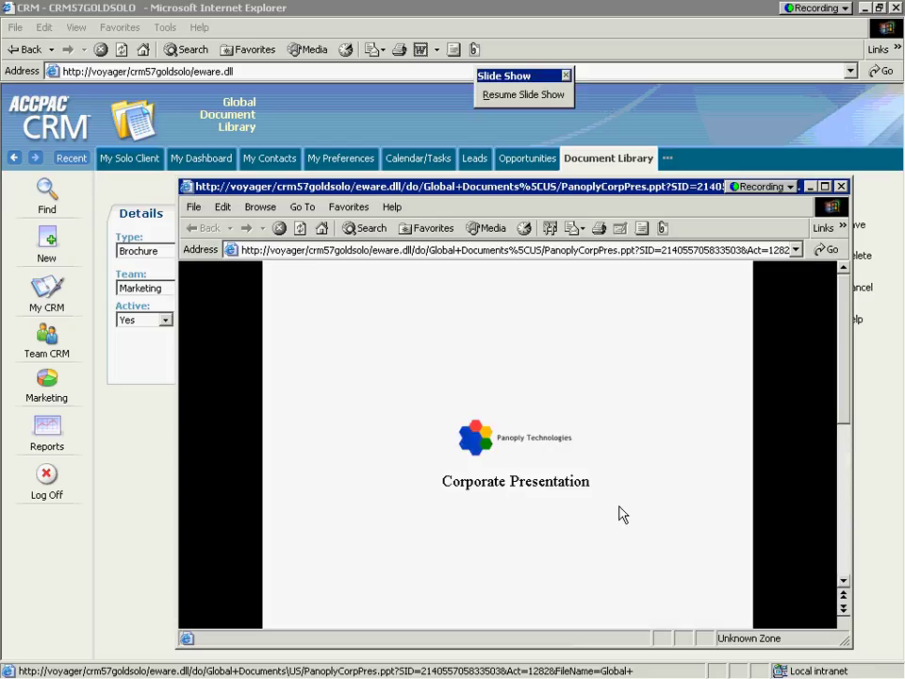
pyautogui.click(842, 187)
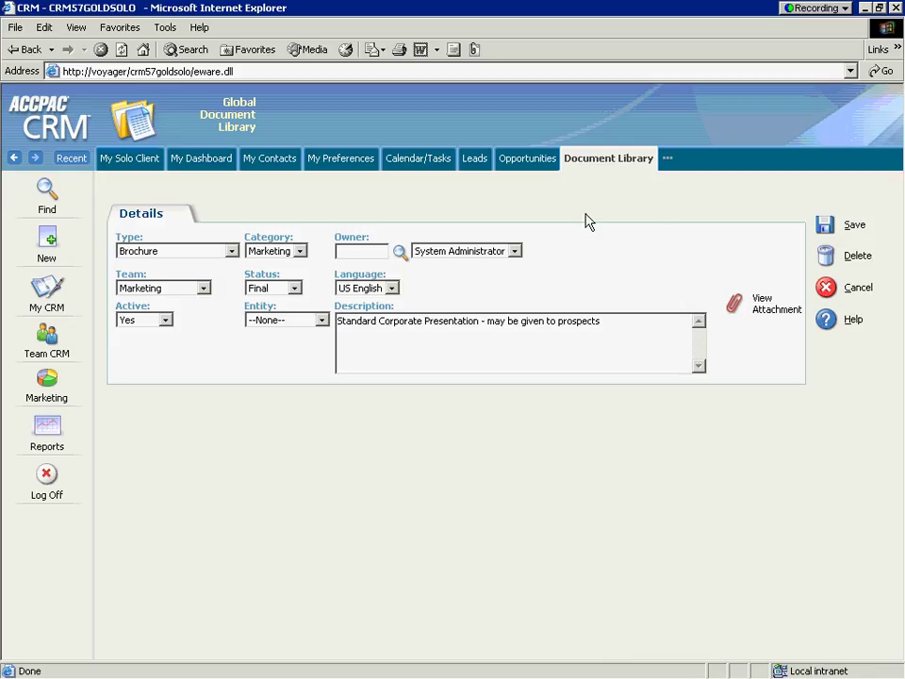
# Step: Start an e-mail to the recently viewed person and look up a global document to attach
pyautogui.moveTo(63, 170)
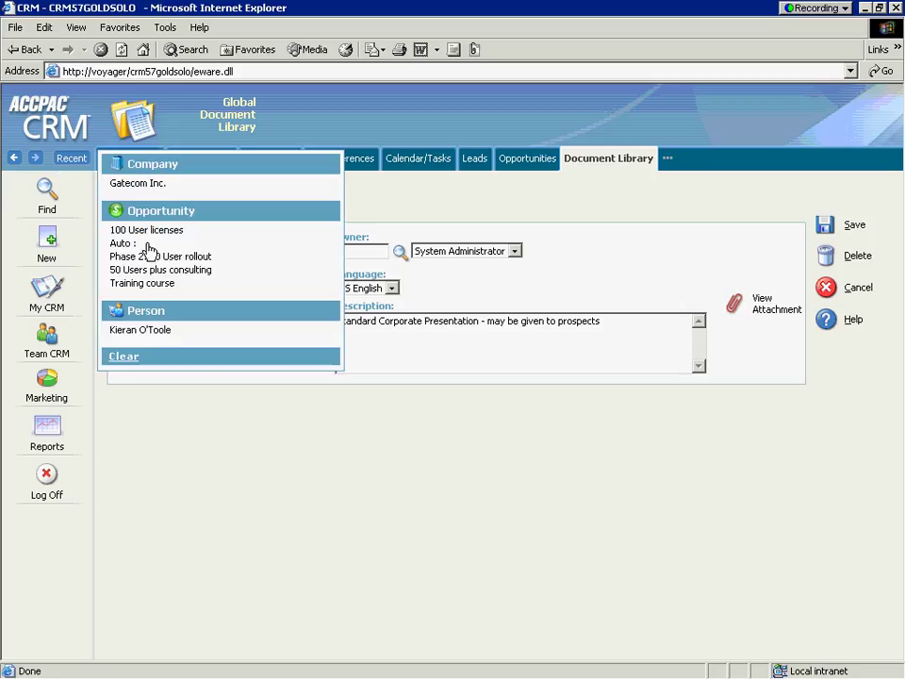
pyautogui.click(141, 330)
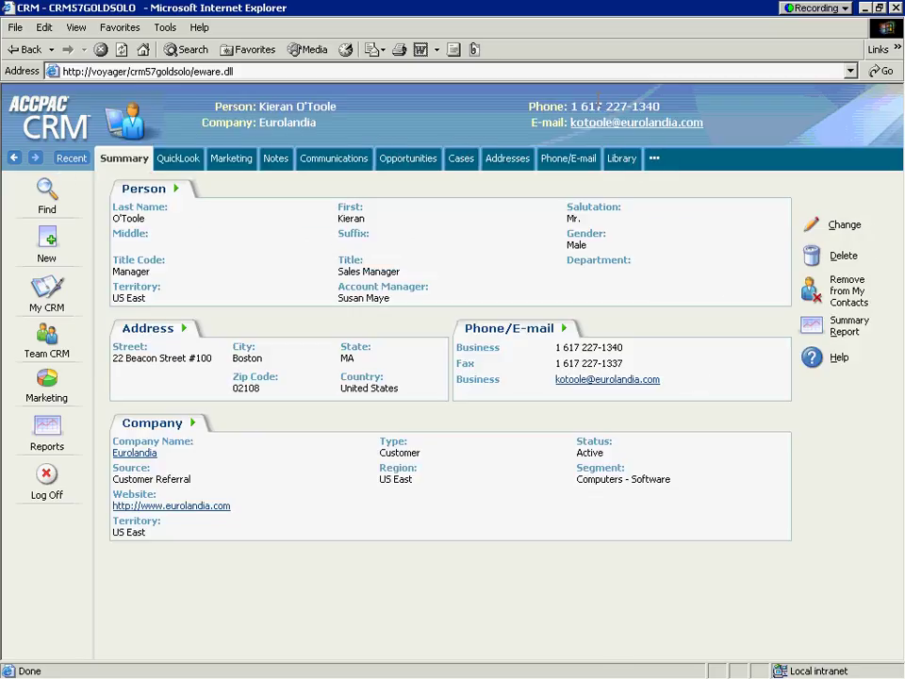
pyautogui.click(587, 122)
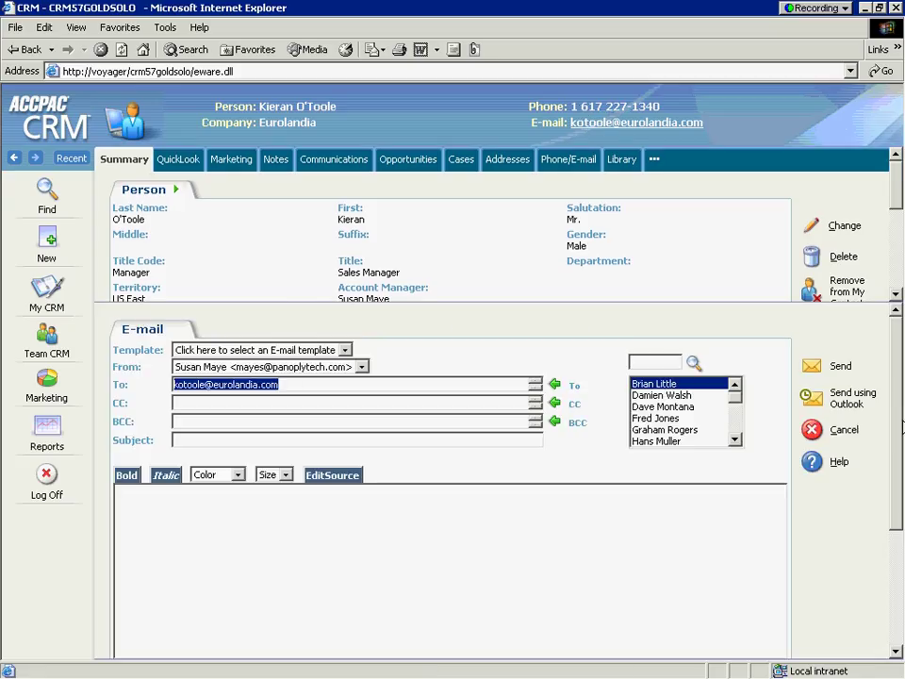
pyautogui.moveTo(897, 424); pyautogui.dragTo(897, 537)
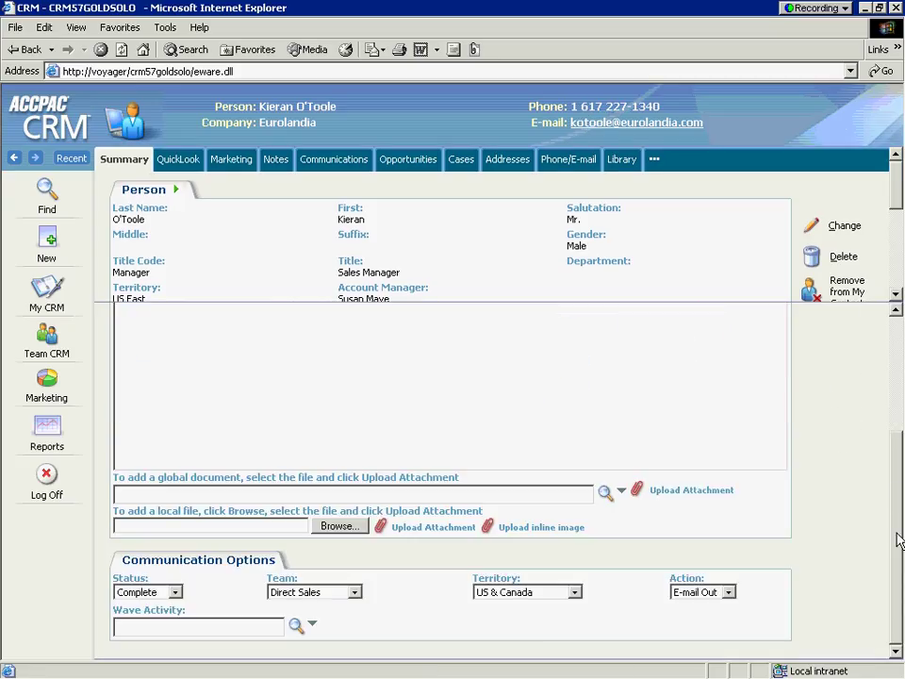
pyautogui.click(607, 494)
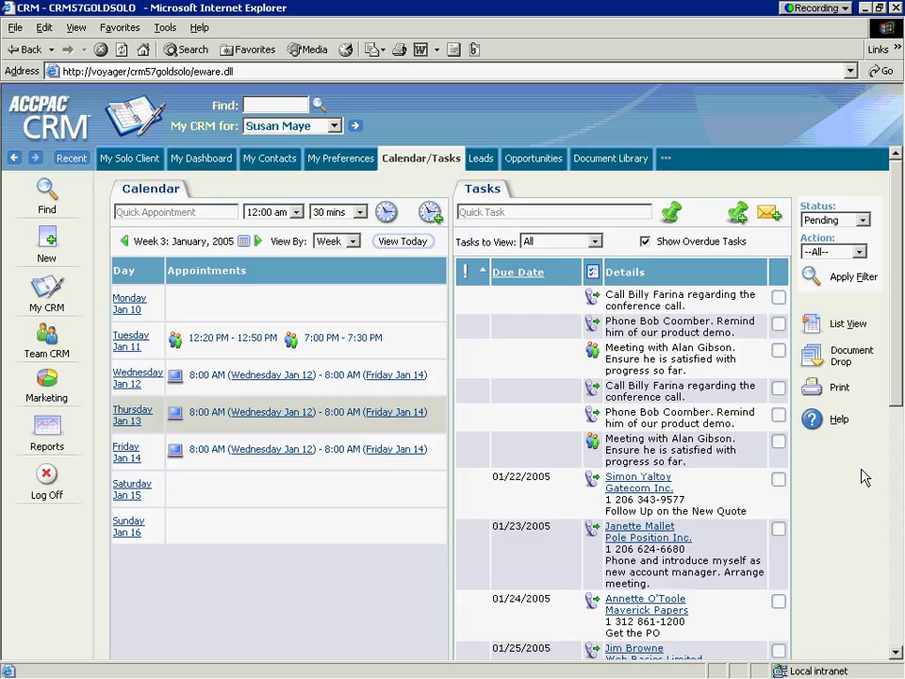
# Step: Review the printable version of the week's calendar and tasks, and close it without printing
pyautogui.click(812, 392)
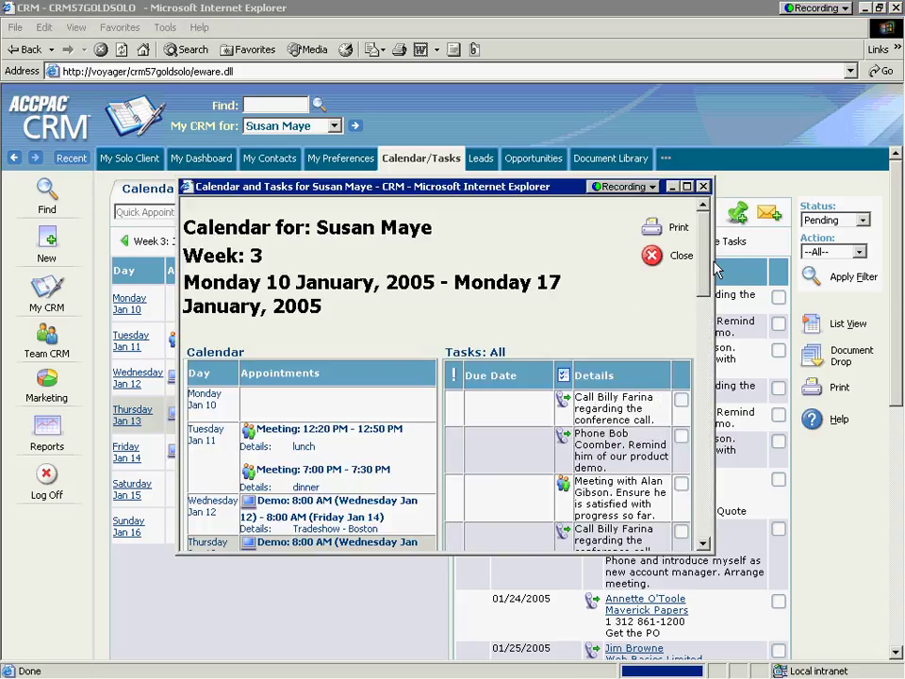
pyautogui.moveTo(702, 283); pyautogui.dragTo(702, 322)
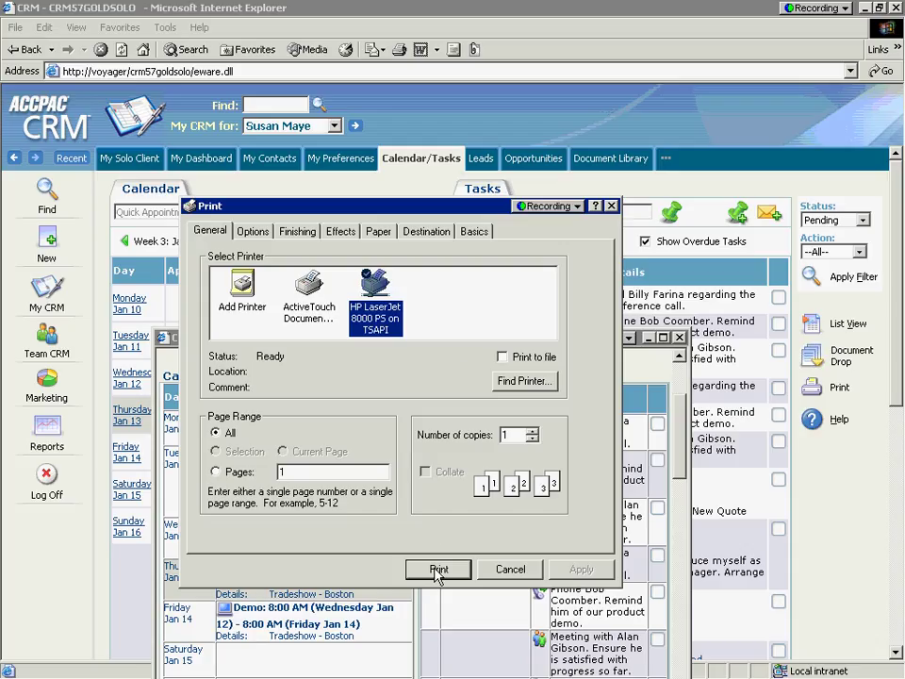
pyautogui.click(514, 568)
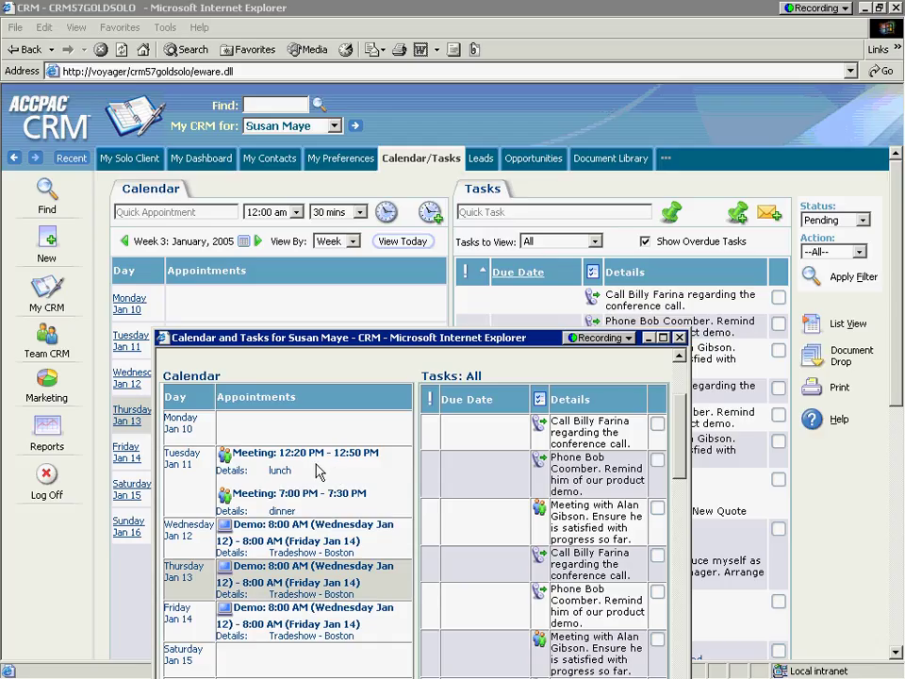
pyautogui.click(679, 338)
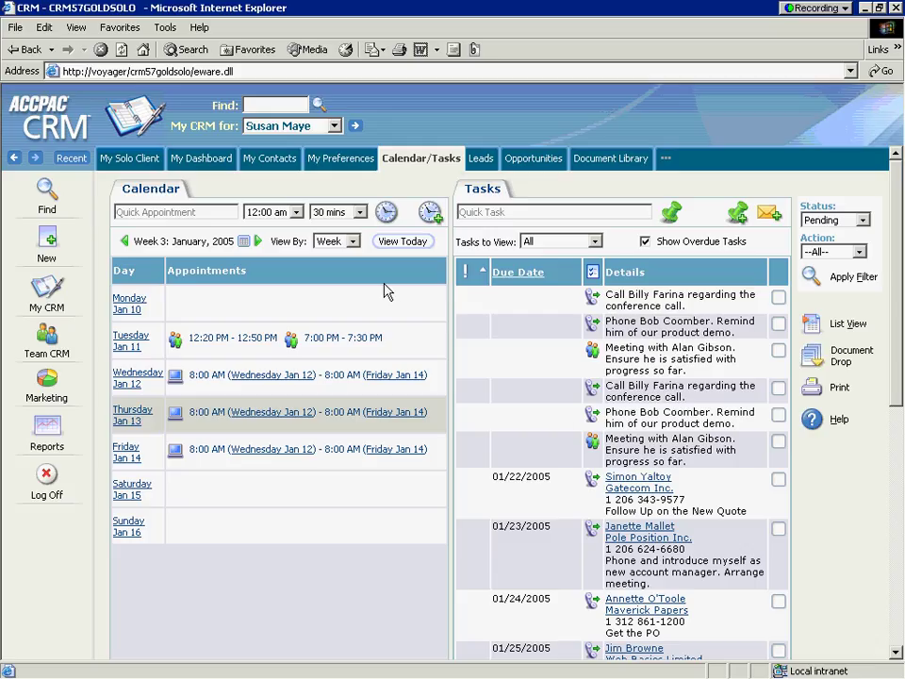
# Step: Start a new appointment and schedule it for 01/21/2005 from 08:00 AM to 08:32 AM
pyautogui.click(430, 216)
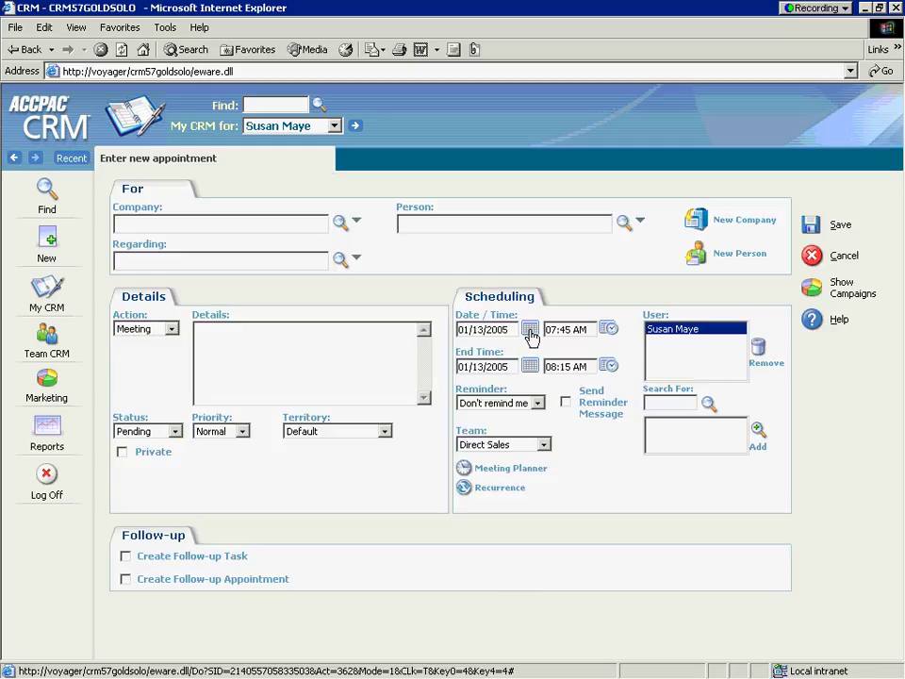
pyautogui.click(530, 330)
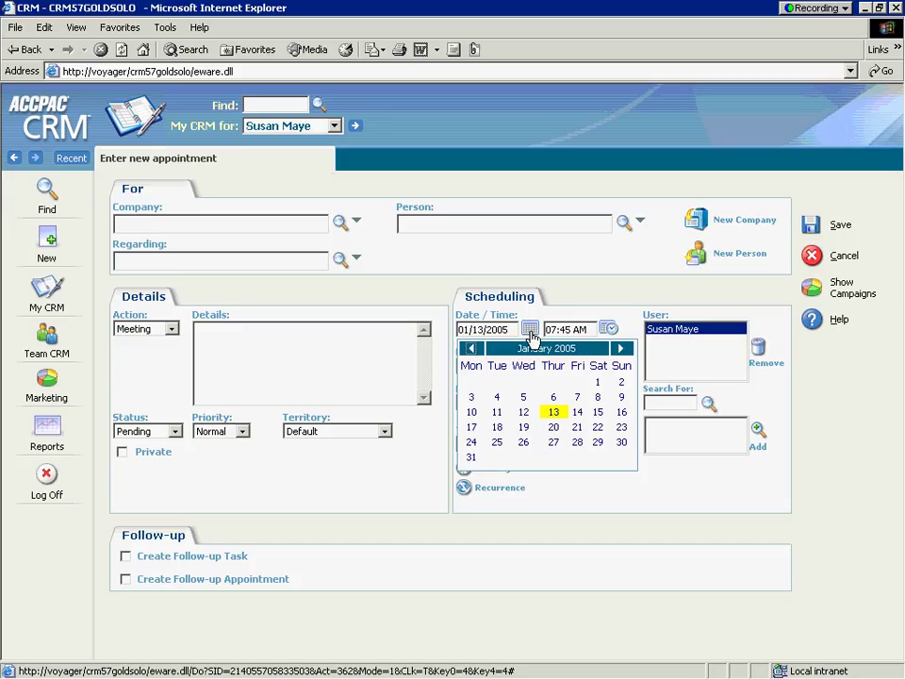
pyautogui.click(577, 427)
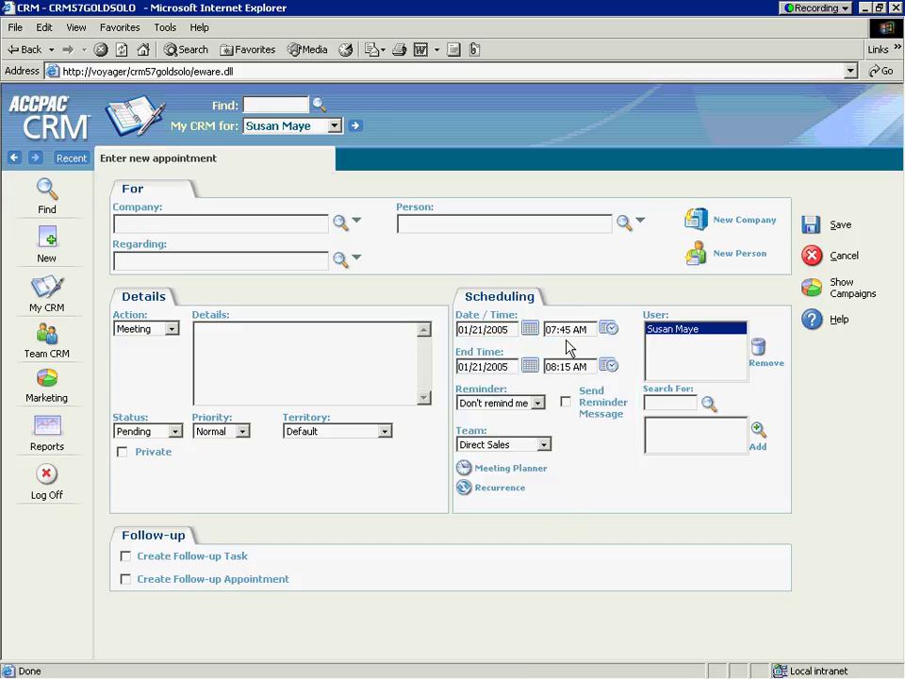
pyautogui.click(610, 329)
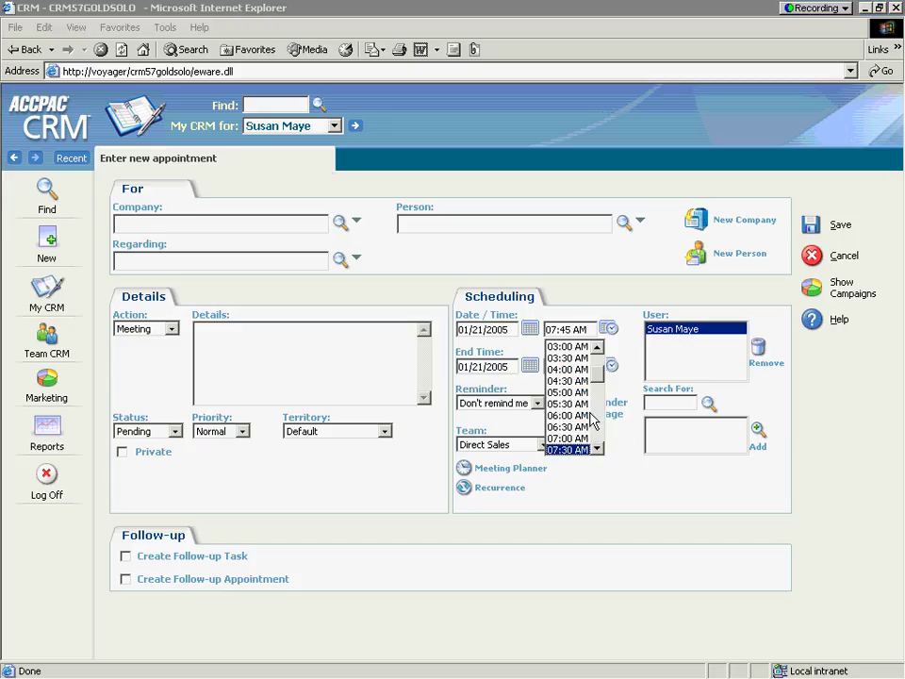
pyautogui.click(596, 449)
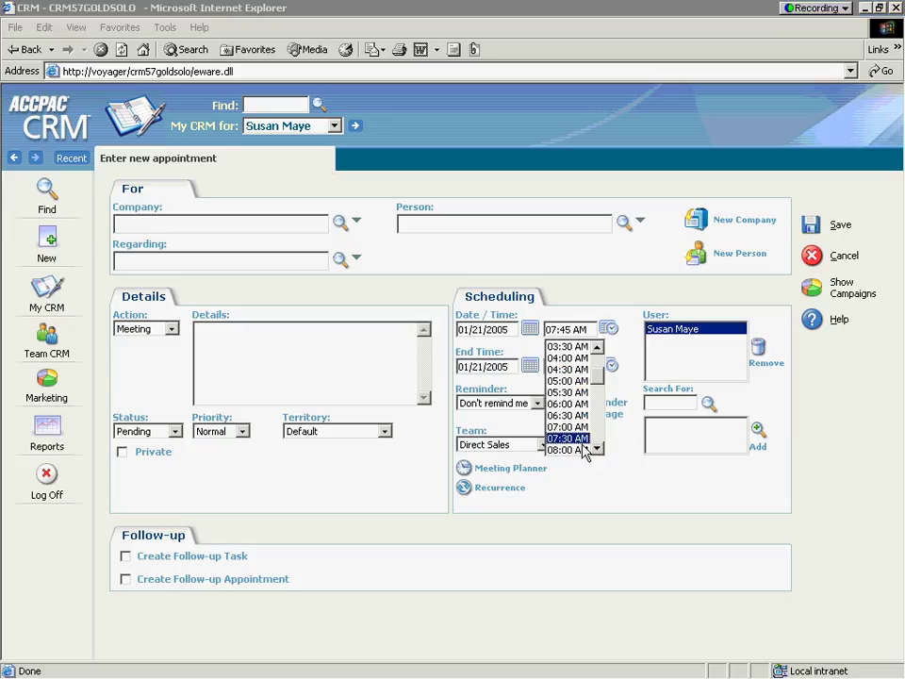
pyautogui.click(571, 450)
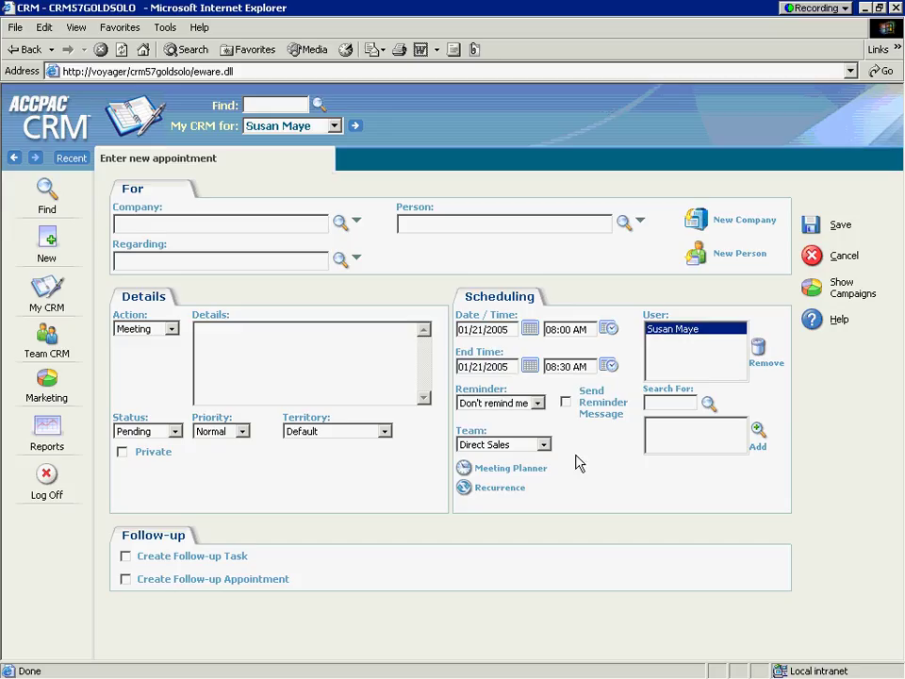
pyautogui.click(585, 362)
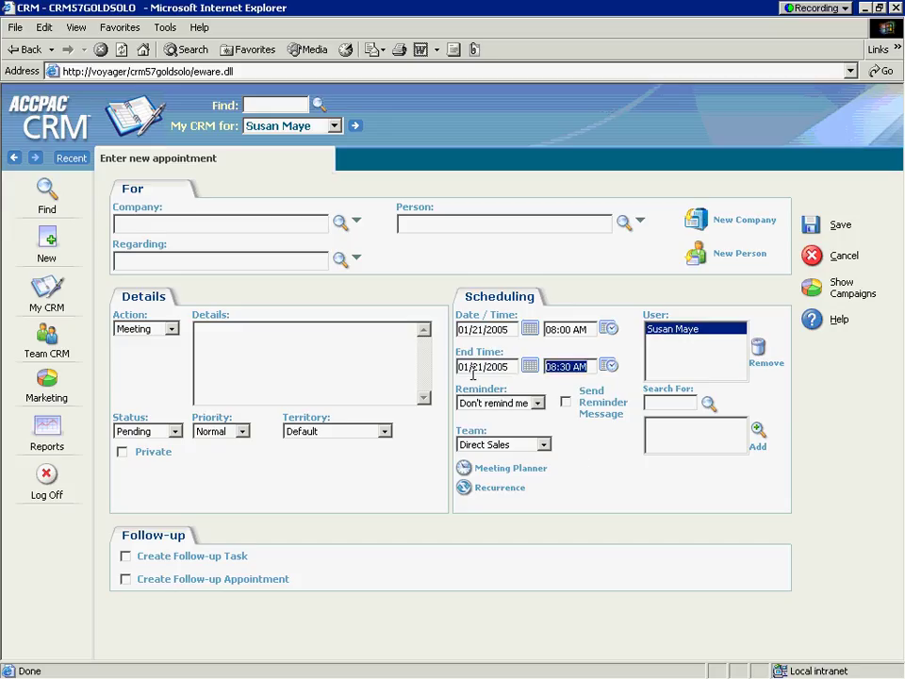
pyautogui.write('08:')
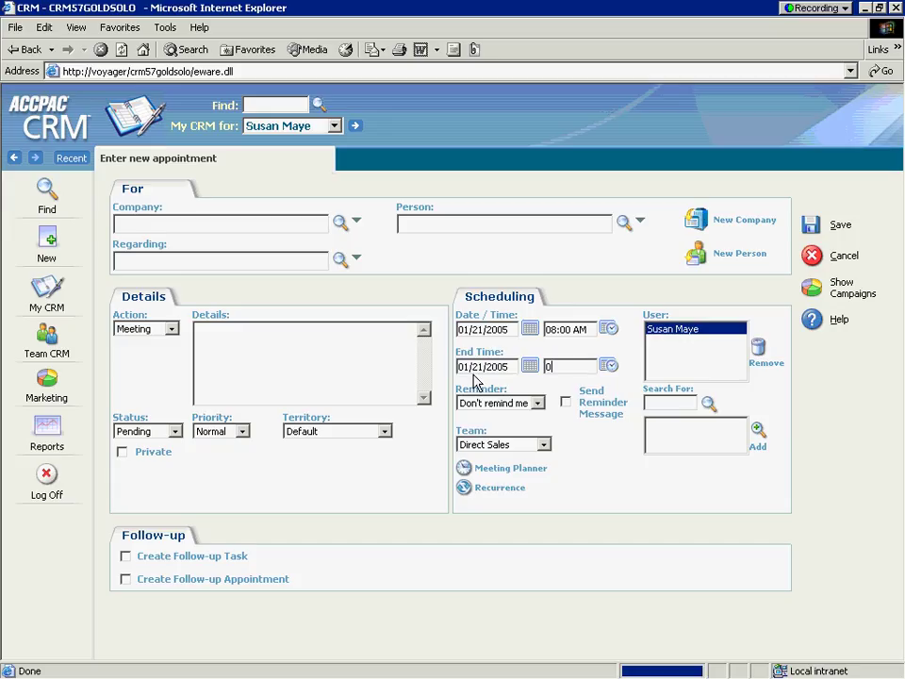
pyautogui.write('32 AM')
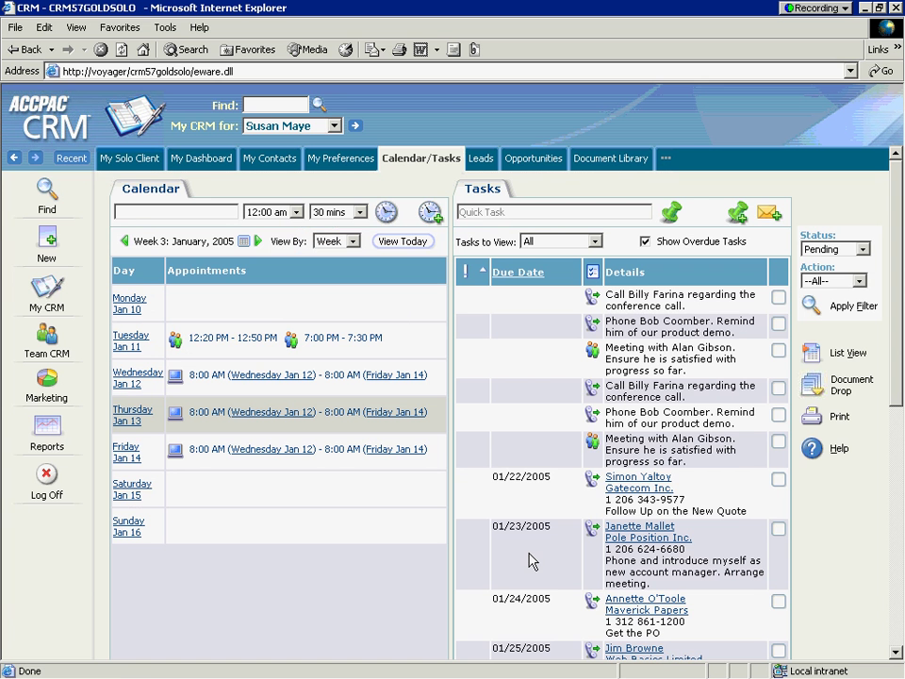
# Step: Start a new appointment for the company Eurolandia and its second listed contact
pyautogui.click(431, 219)
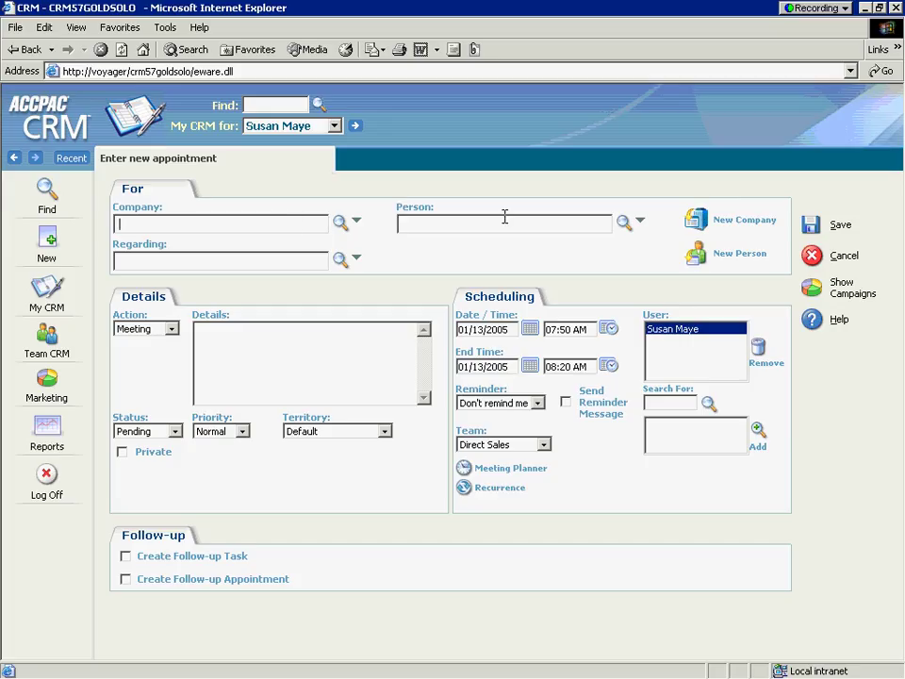
pyautogui.write('e')
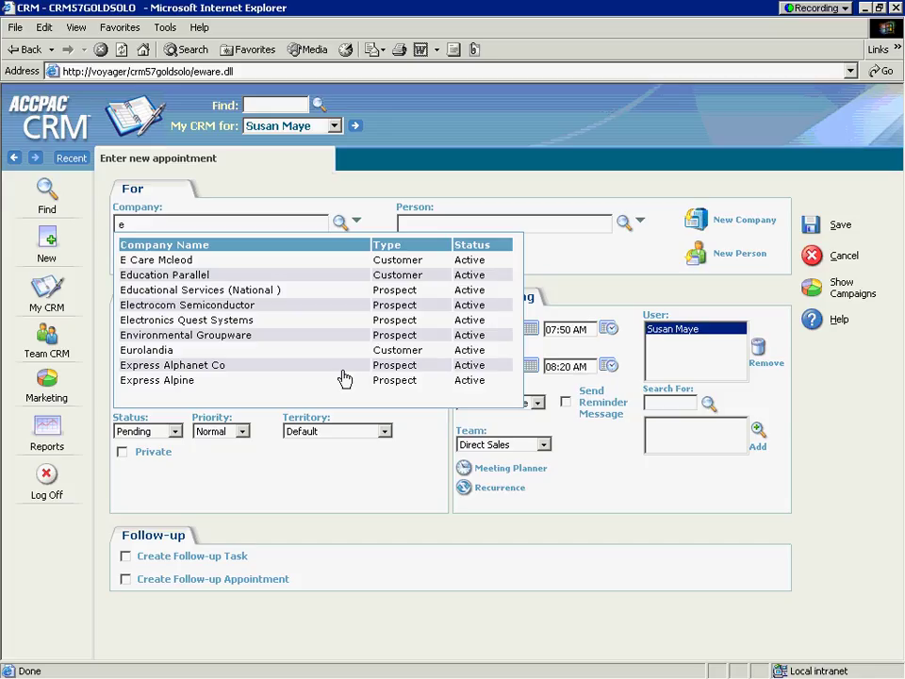
pyautogui.click(147, 352)
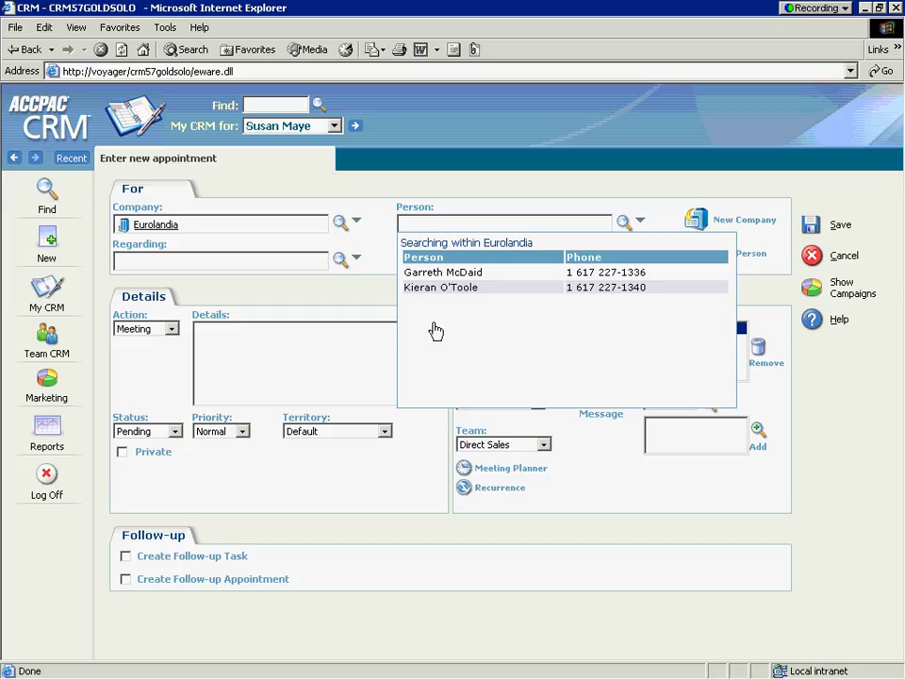
pyautogui.click(427, 289)
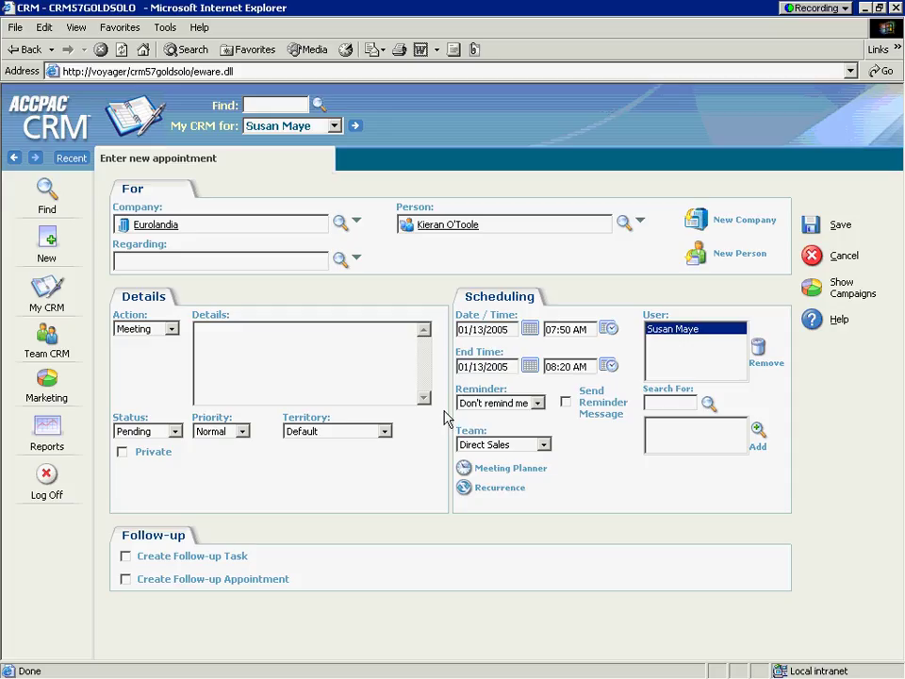
# Step: Link the appointment to the opportunity "100 User licenses" and enter the details "Lunch and negotiations"
pyautogui.click(349, 261)
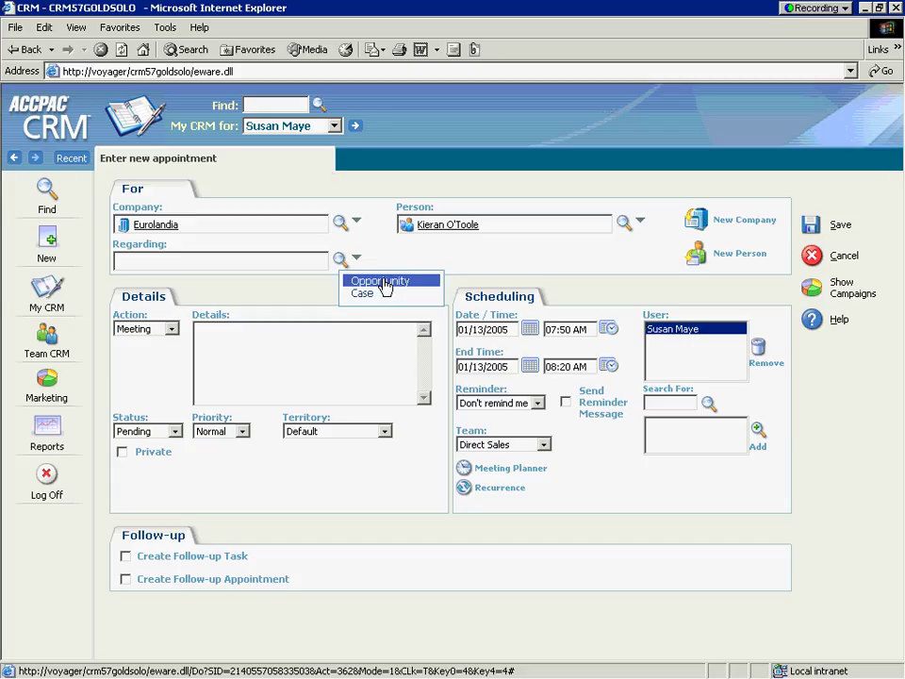
pyautogui.click(382, 283)
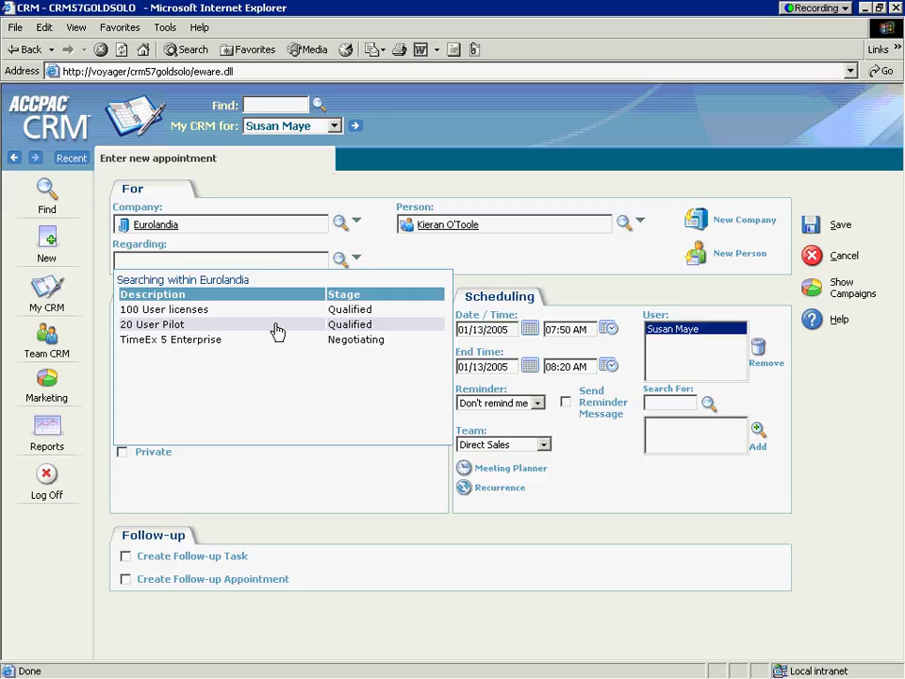
pyautogui.click(178, 311)
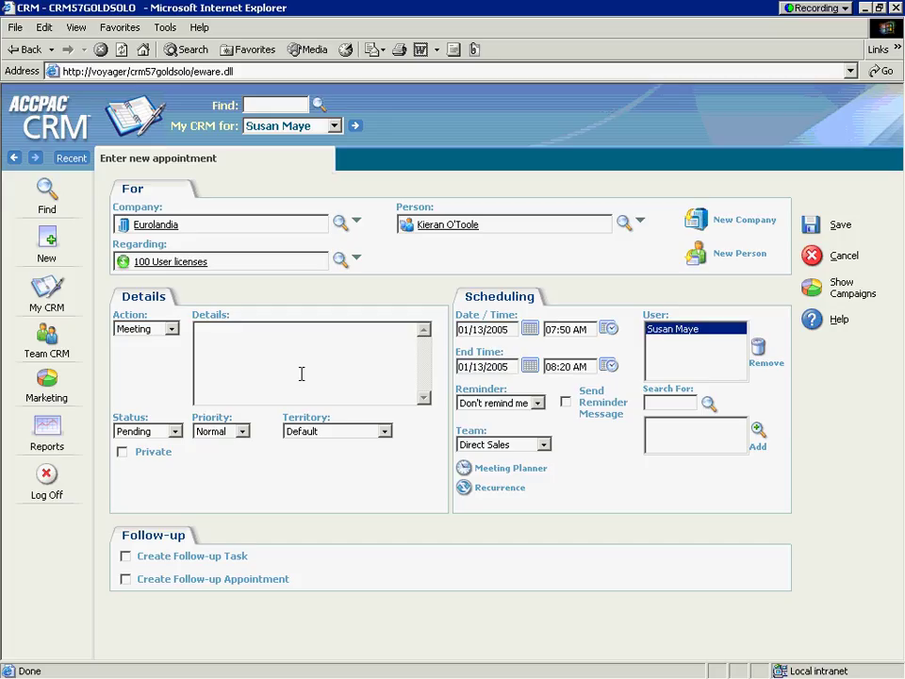
pyautogui.click(352, 378)
pyautogui.write('Lunch and negotiations')
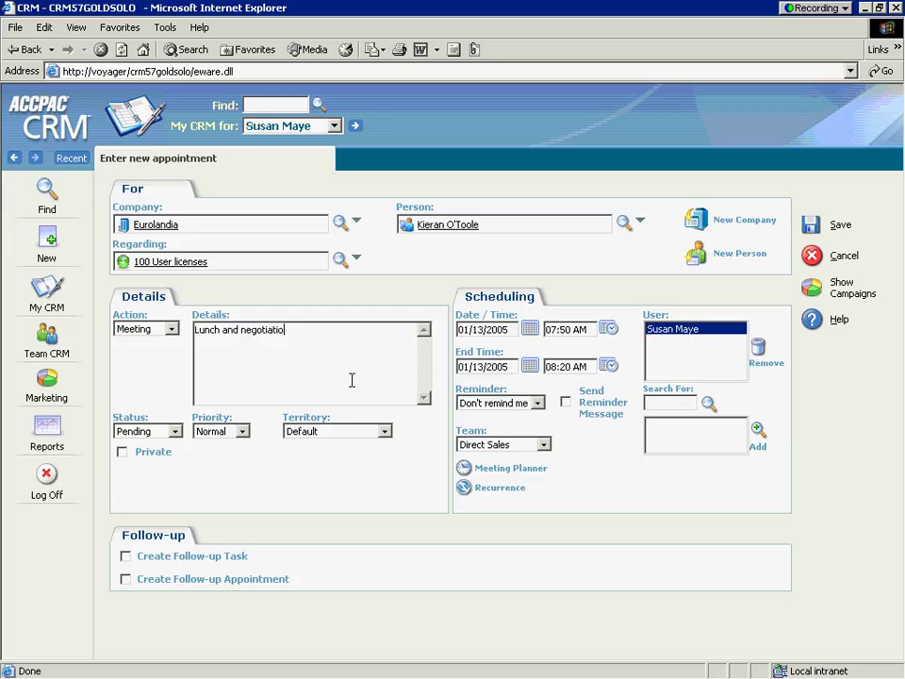